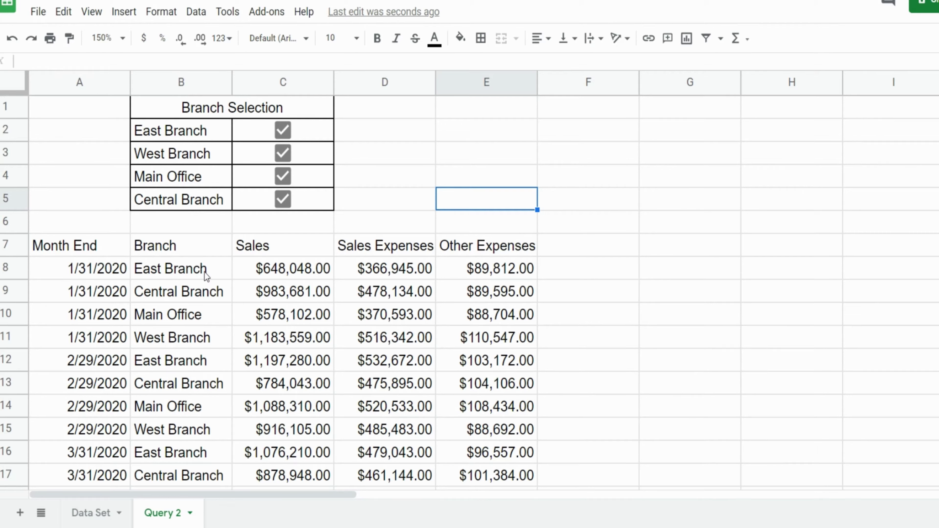
Step: View the QUERY formula in cell A7 without changing it
left_click(65, 246)
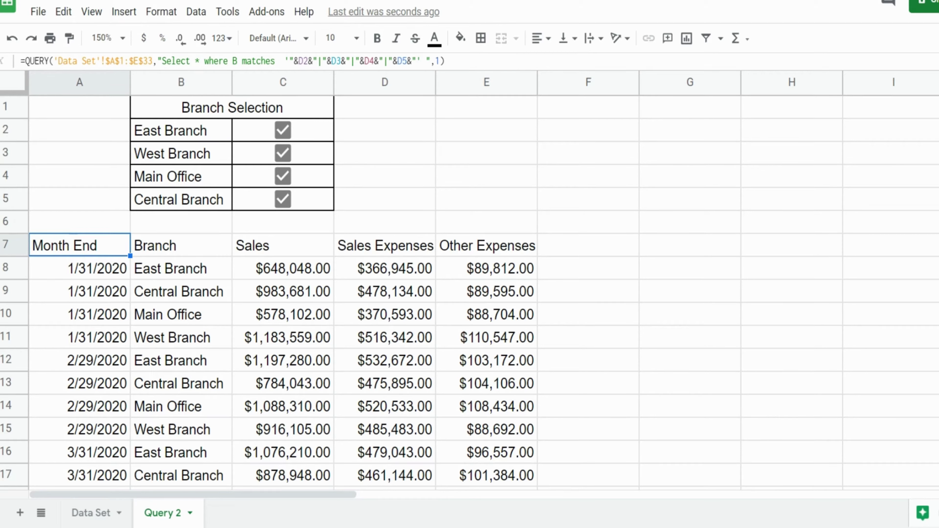
key("F2")
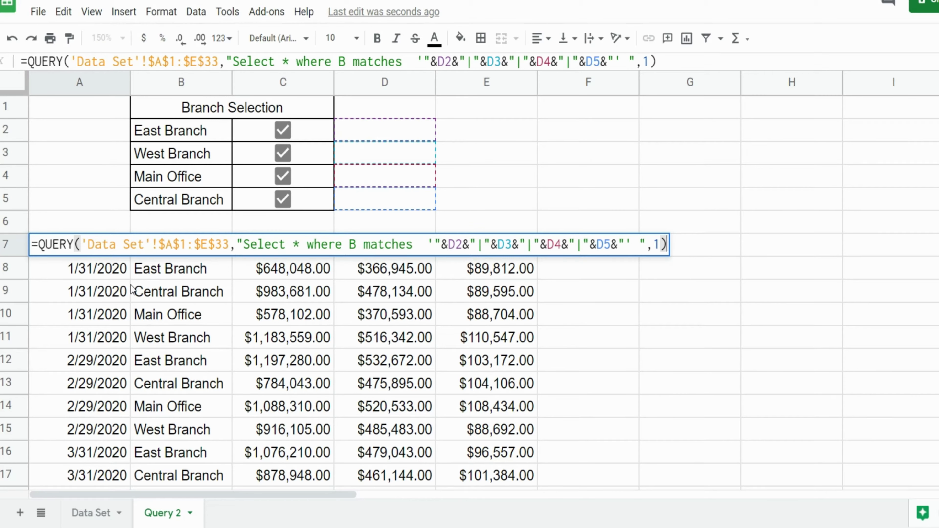
key("Escape")
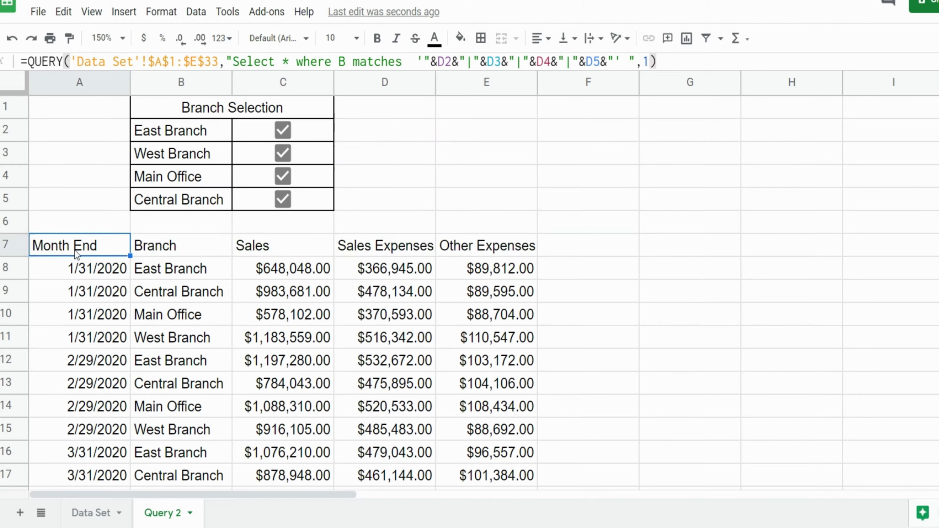
Step: Untick East, West and Central Branch, leaving only Main Office, and view the Data Set sheet
left_click(289, 130)
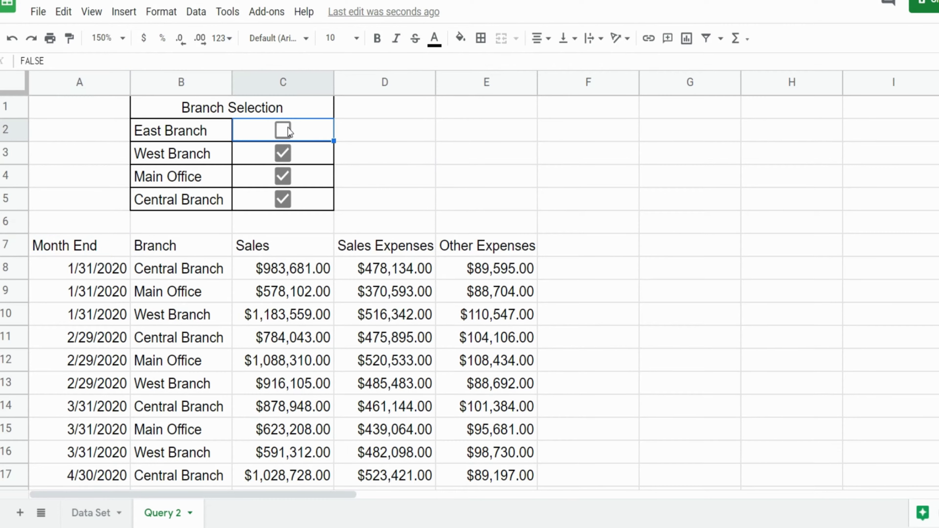
left_click(282, 154)
left_click(286, 200)
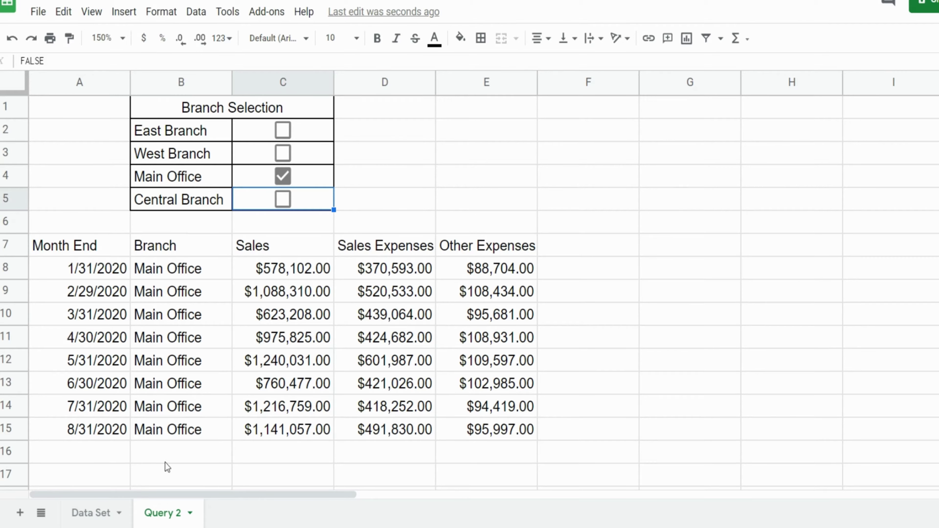
left_click(102, 514)
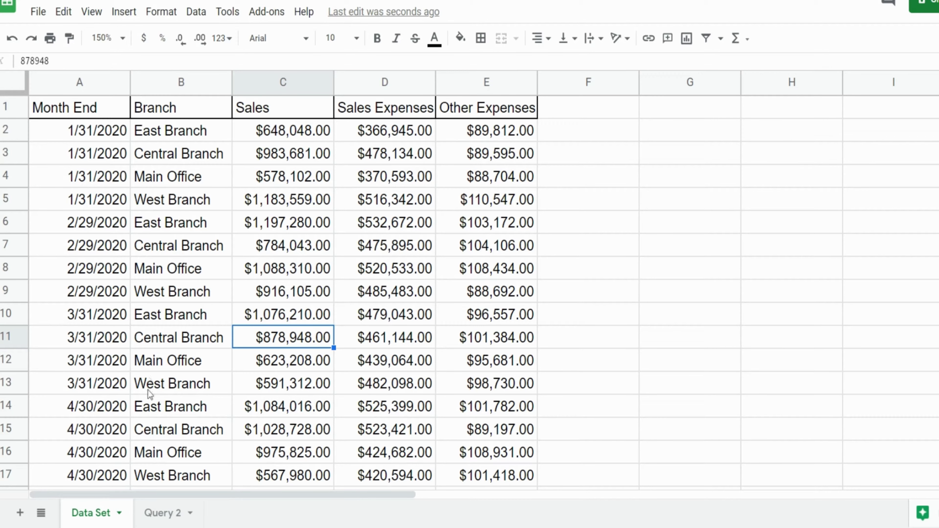
Step: Add a new sheet and copy the Branch heading and four branch names from Data Set B1:B5
left_click(20, 513)
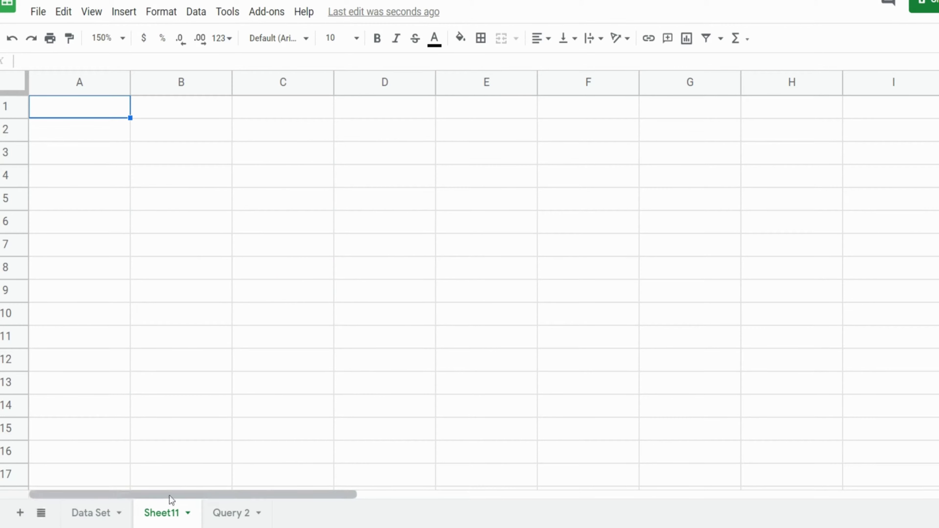
left_click(106, 512)
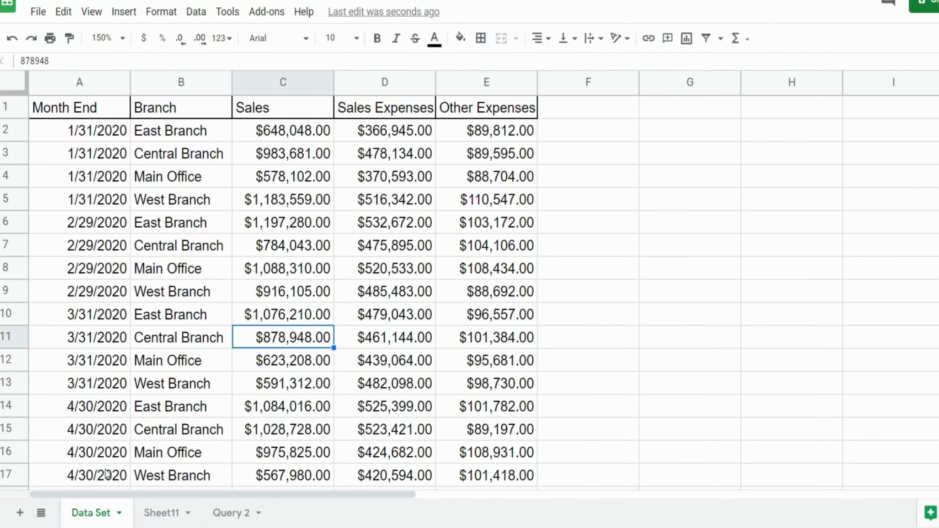
left_click(183, 113)
left_click_drag(187, 139, 179, 200)
right_click(178, 199)
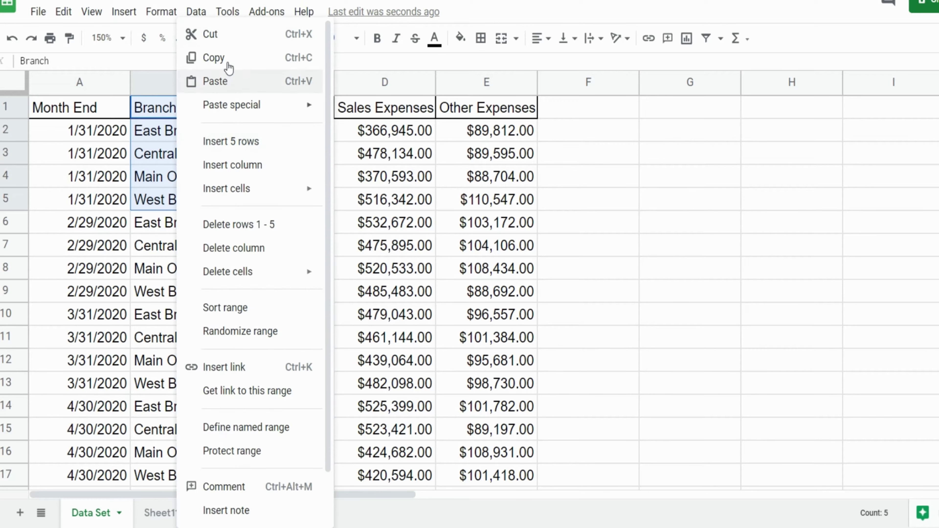
left_click(222, 60)
Step: Paste the branch list into Sheet11 B1:B5 and select C2:C5 beside it
left_click(148, 514)
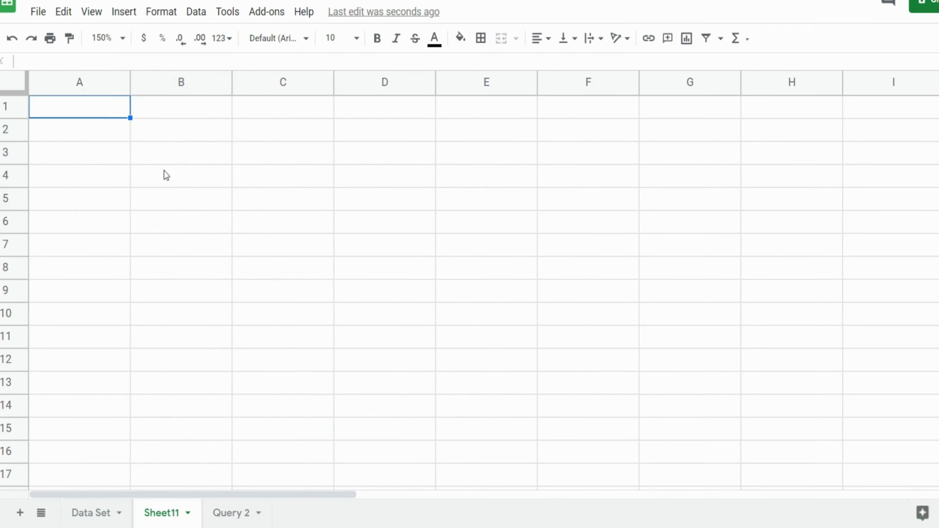
left_click(181, 114)
right_click(180, 114)
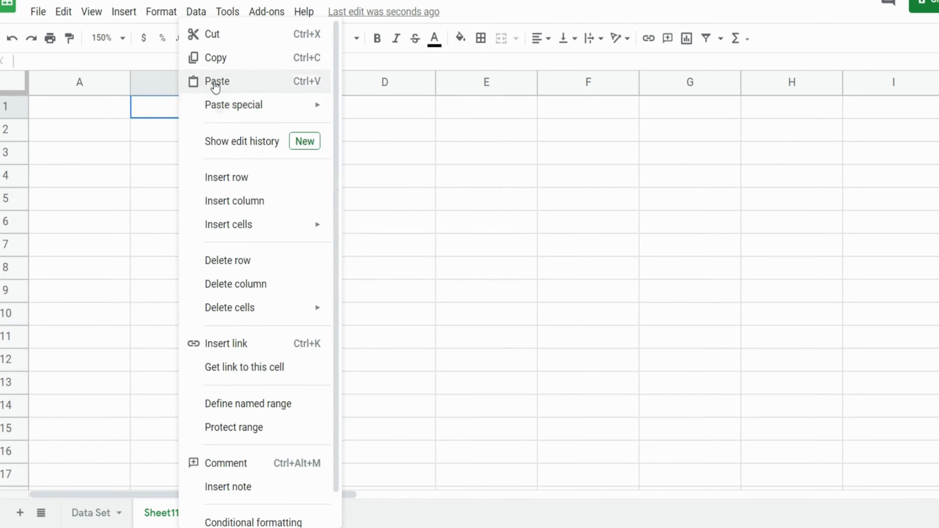
left_click(218, 81)
left_click_drag(262, 130, 260, 208)
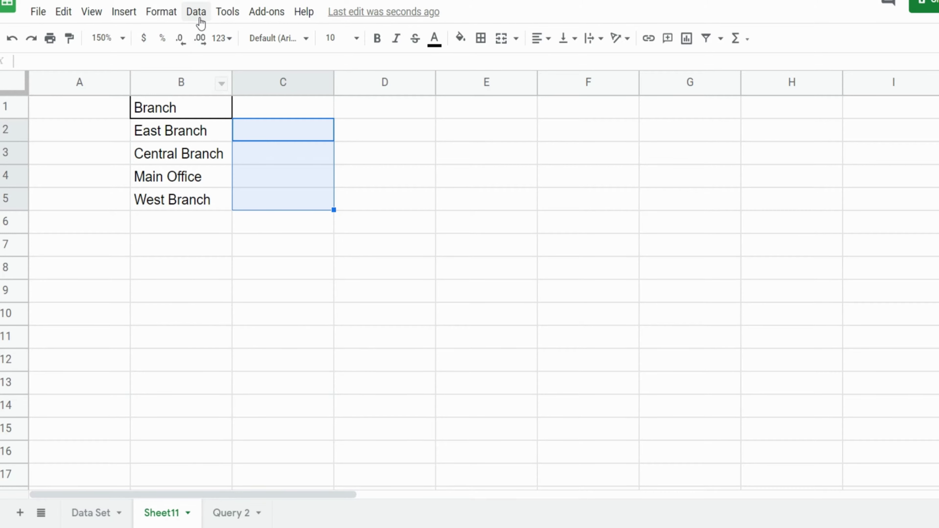
Step: Apply a Checkbox data validation rule to C2:C5
left_click(199, 15)
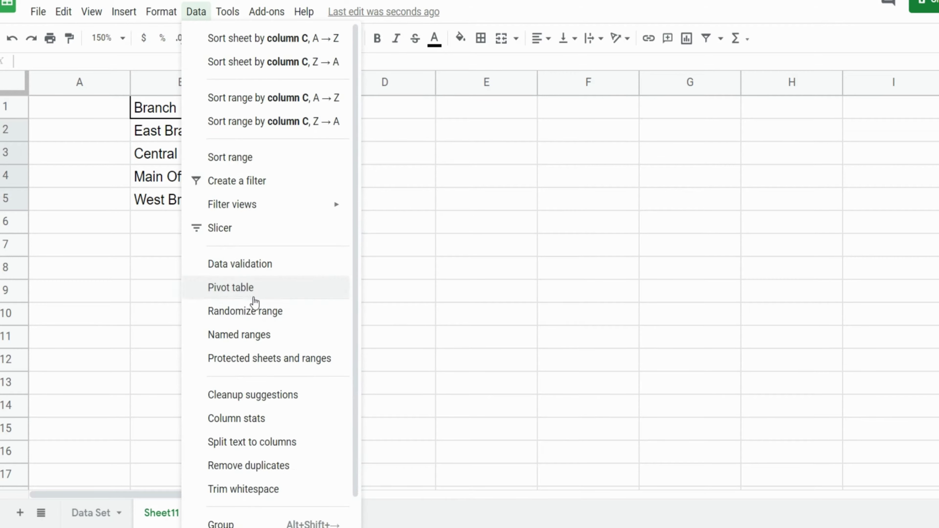
left_click(264, 271)
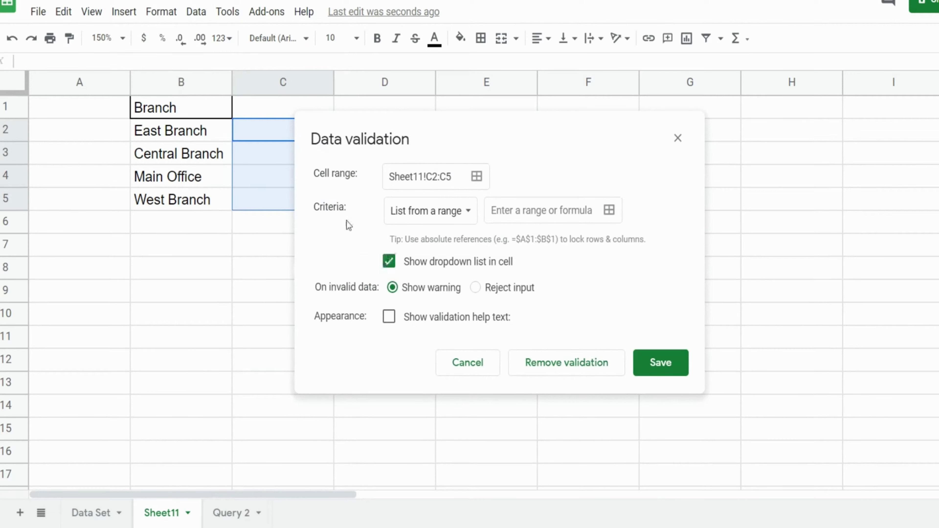
left_click(458, 212)
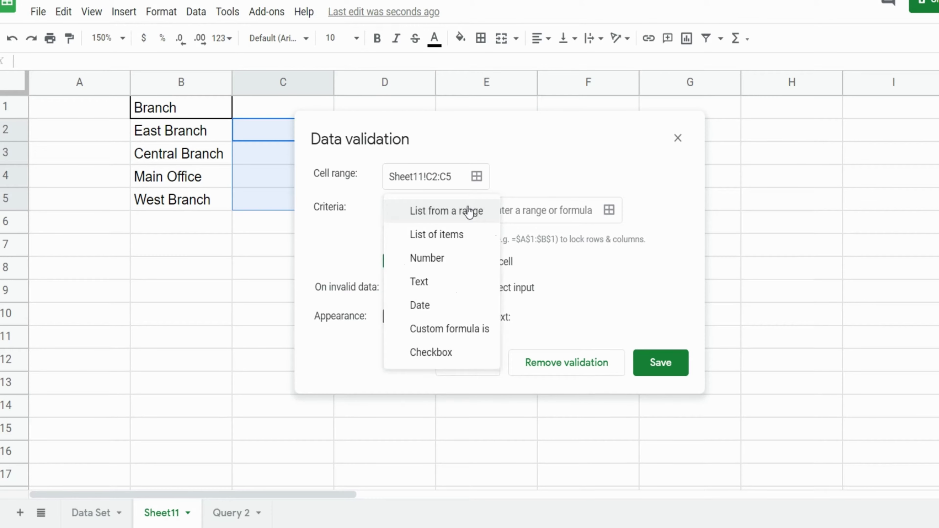
left_click(444, 362)
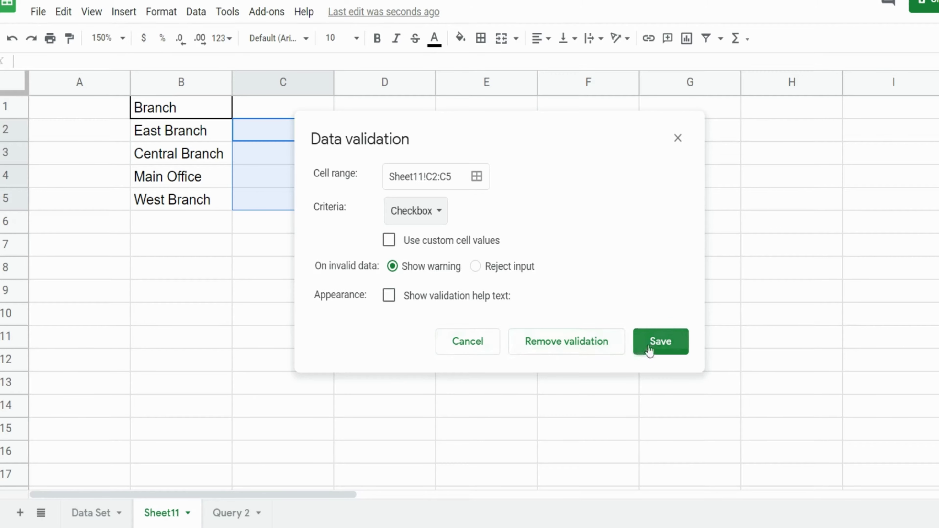
left_click(658, 350)
Step: Start a QUERY formula in Sheet11 cell A7
left_click(384, 267)
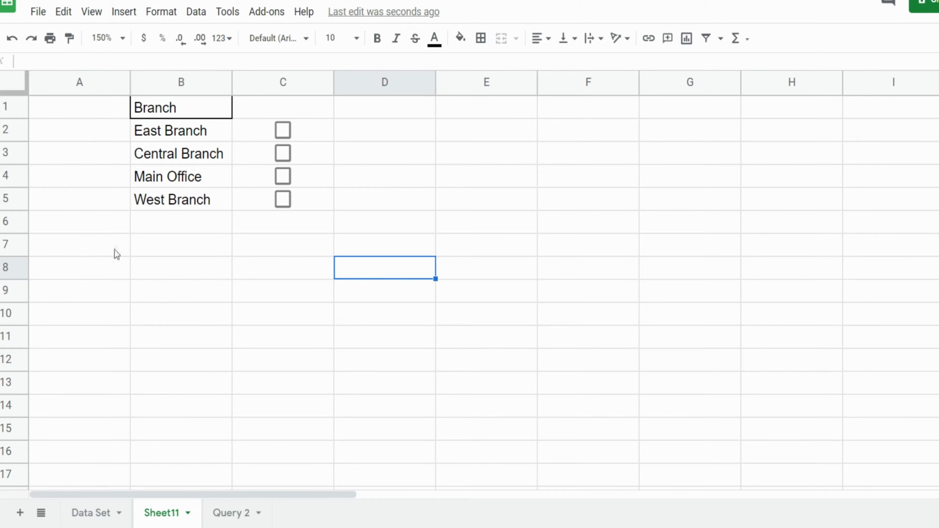
left_click(100, 246)
type("=Query")
key("Tab")
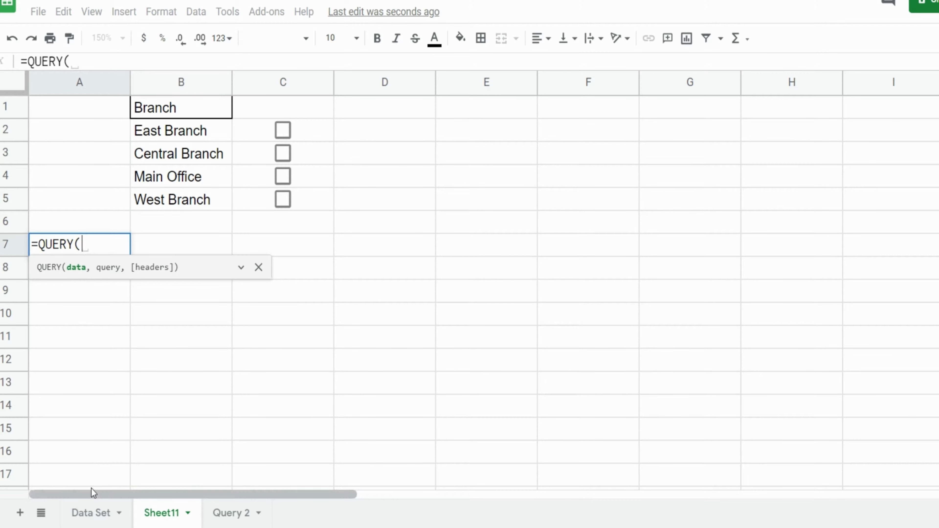
Step: Use 'Data Set'!$A$1:$E$33 as the range with "Select *" and 1 header row
left_click(91, 512)
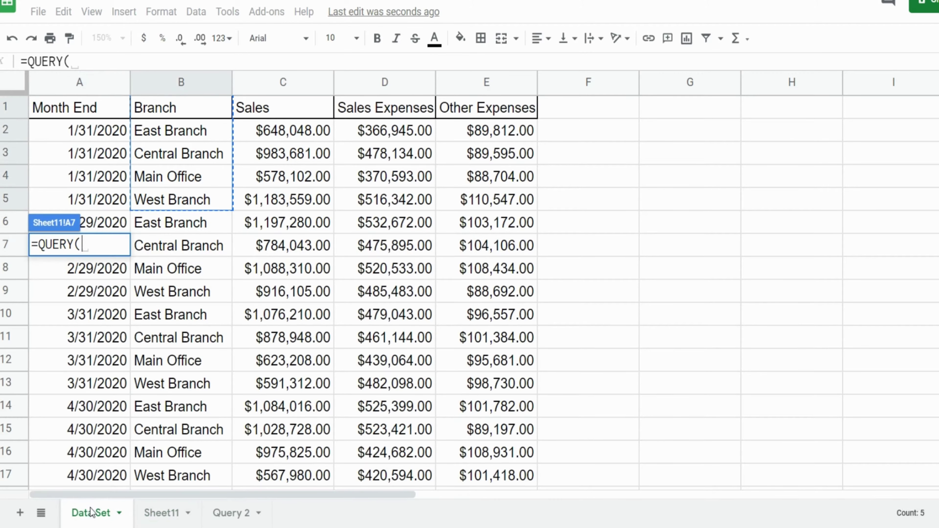
left_click(112, 115)
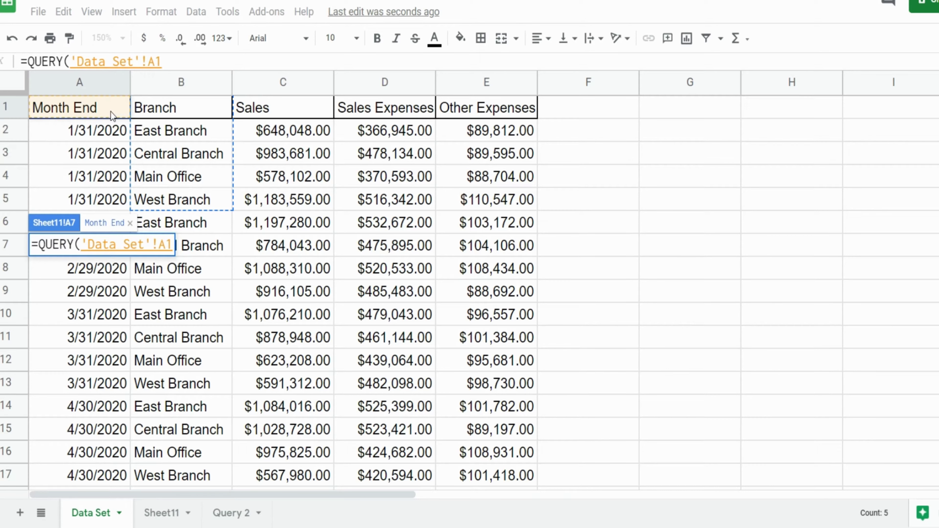
key("ctrl+shift+Right")
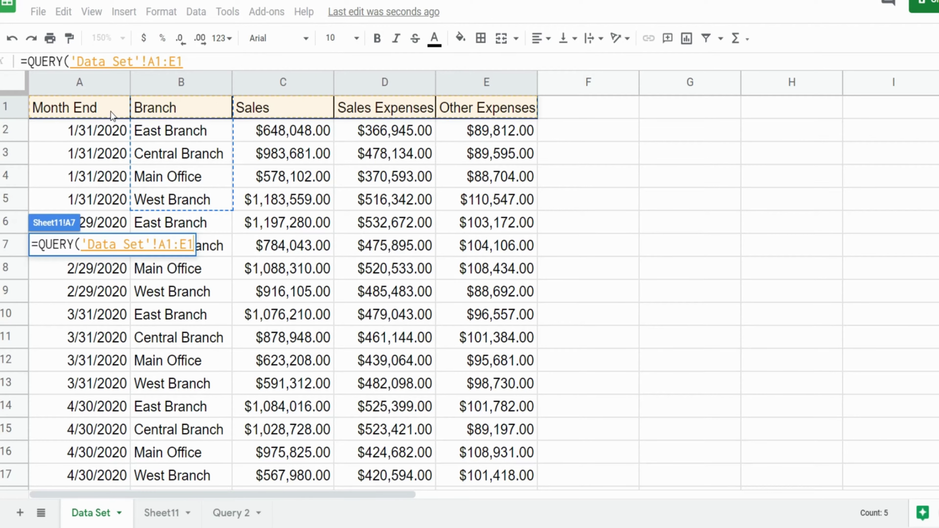
key("ctrl+shift+Down")
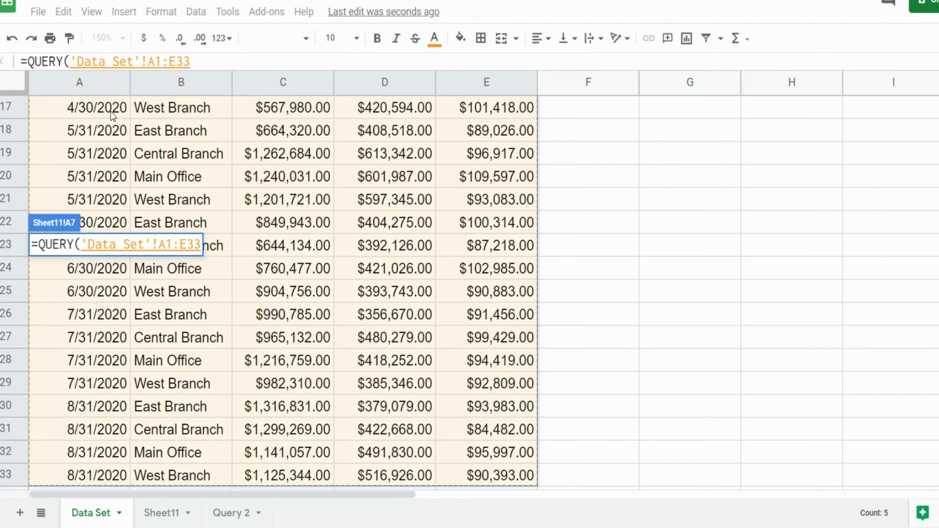
key("F4")
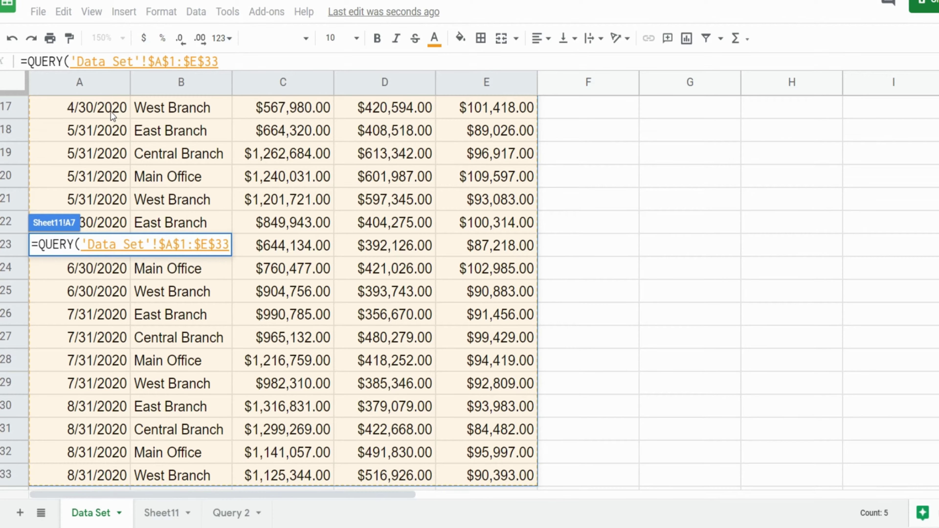
type(",")
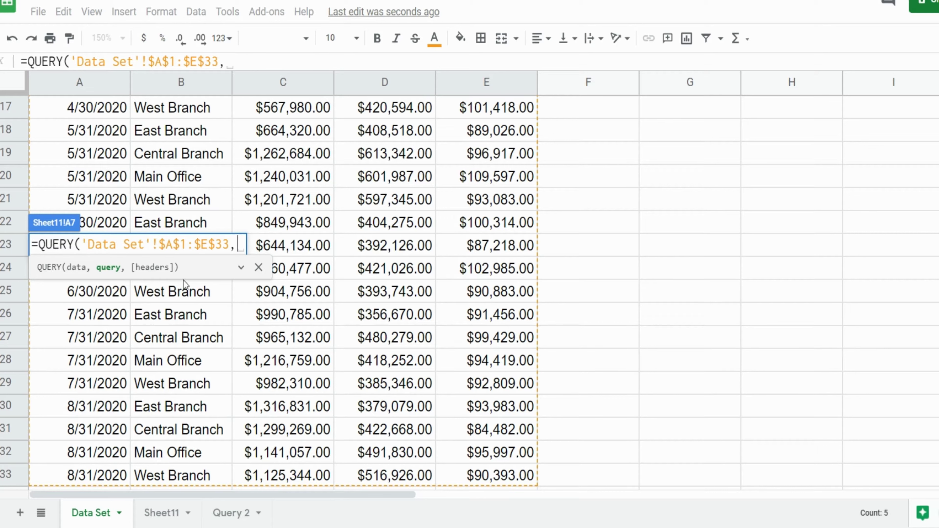
type("\"")
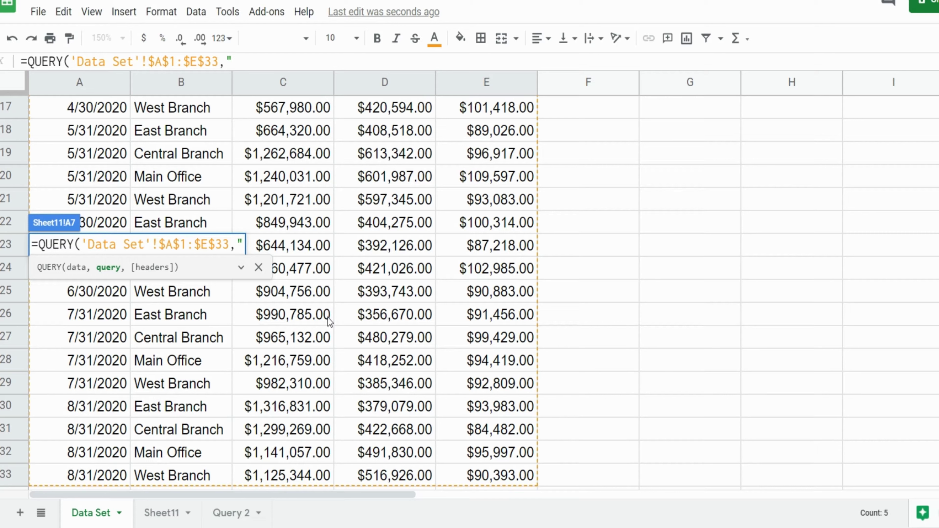
type("Select")
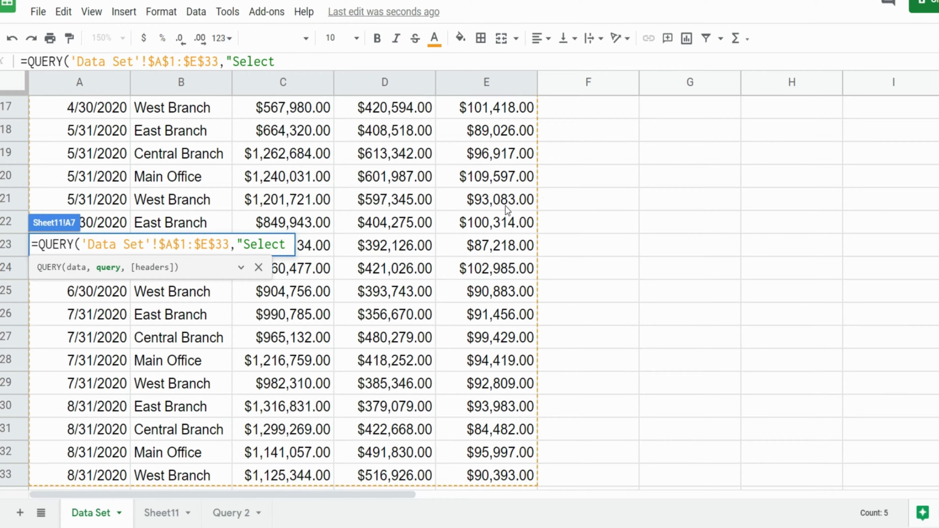
type(" *\",")
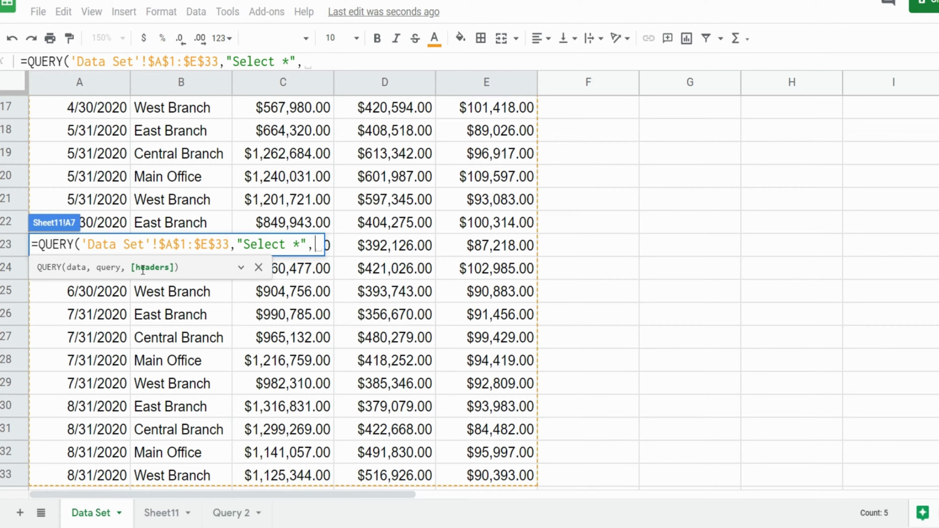
scroll(490, 301, "up", 5)
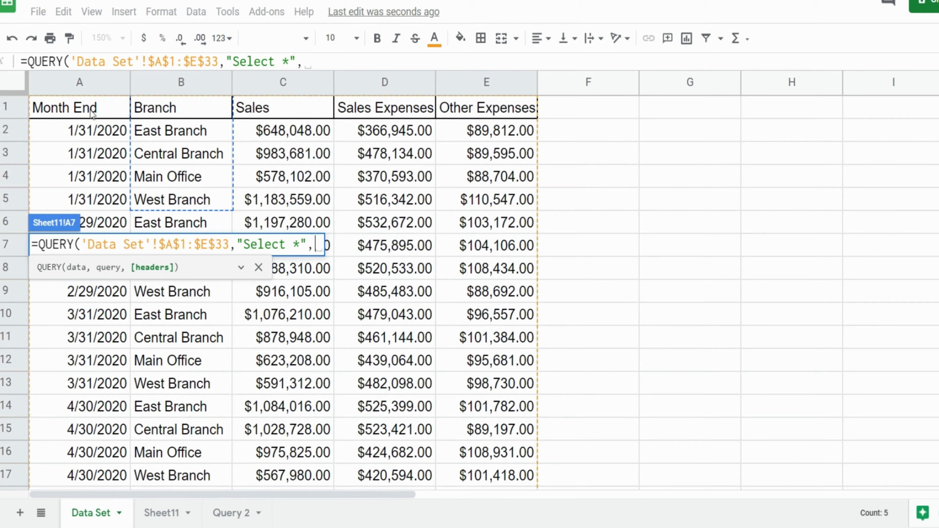
type("1")
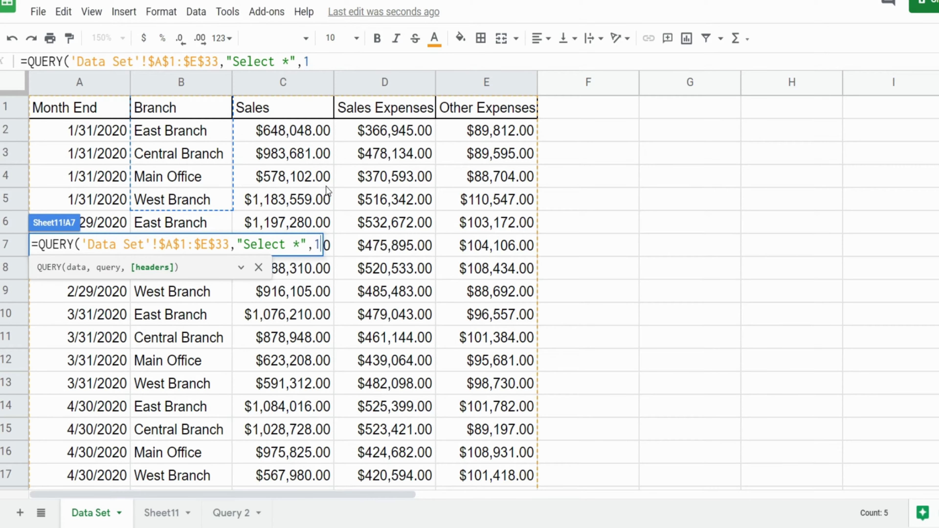
type(")")
key("Return")
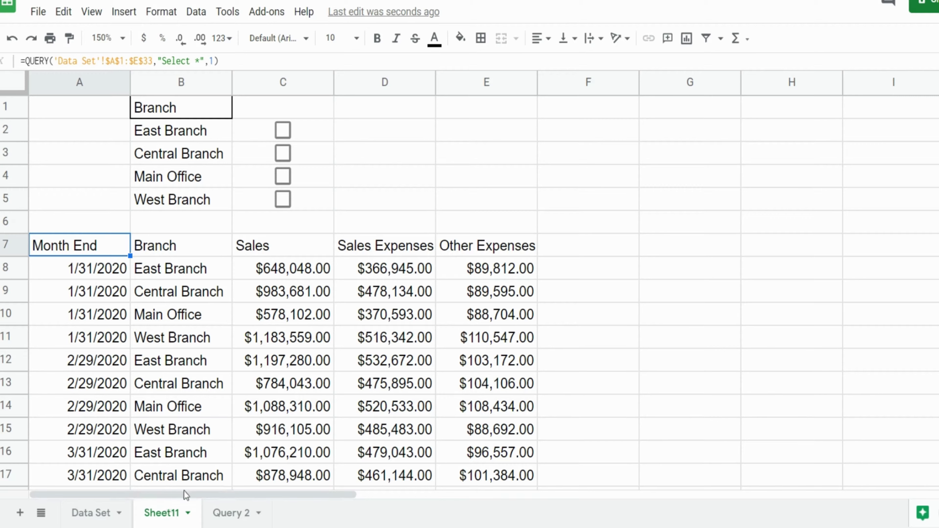
Step: Check C5's FALSE value, tick West Branch, and confirm it now holds TRUE
scroll(132, 267, "down", 5)
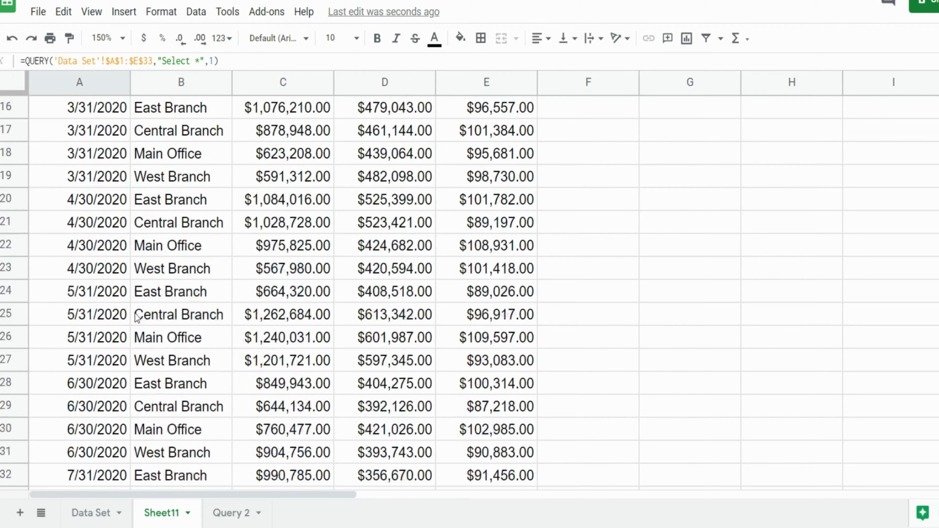
scroll(137, 318, "down", 2)
scroll(126, 281, "up", 7)
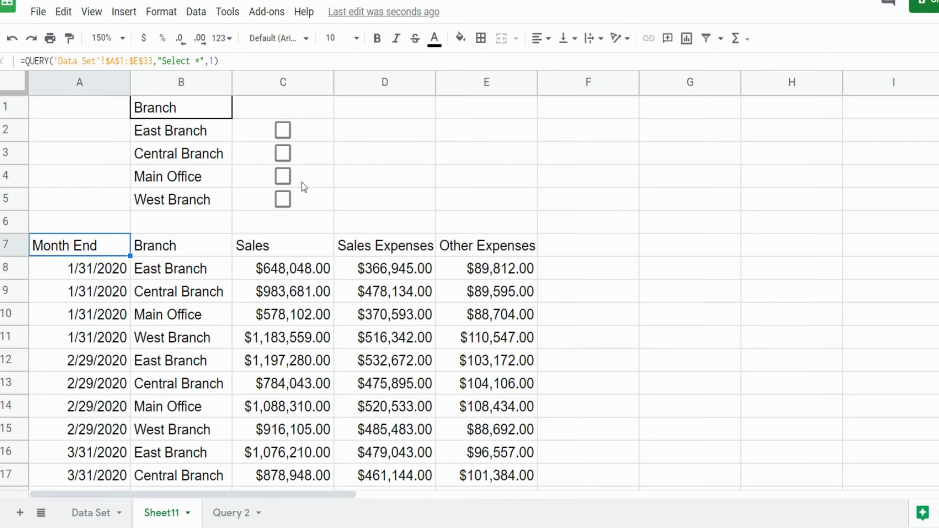
double_click(297, 200)
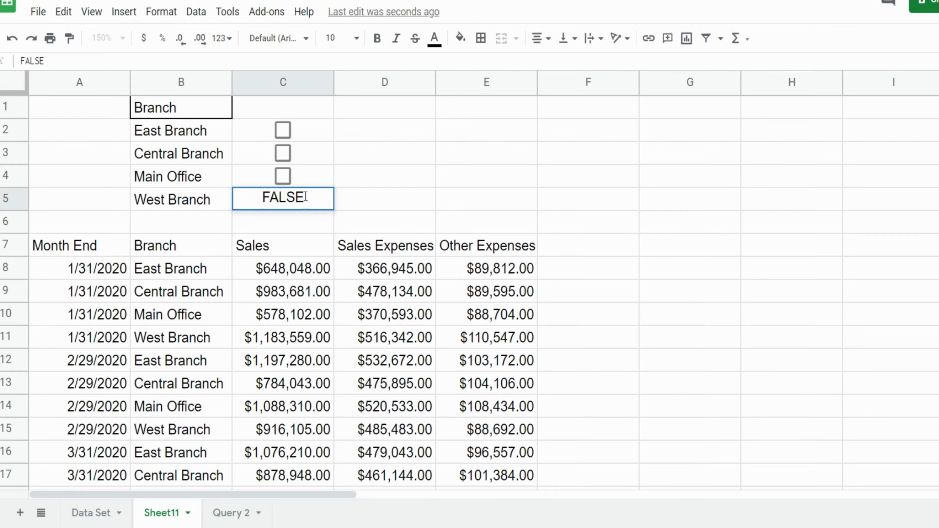
key("Return")
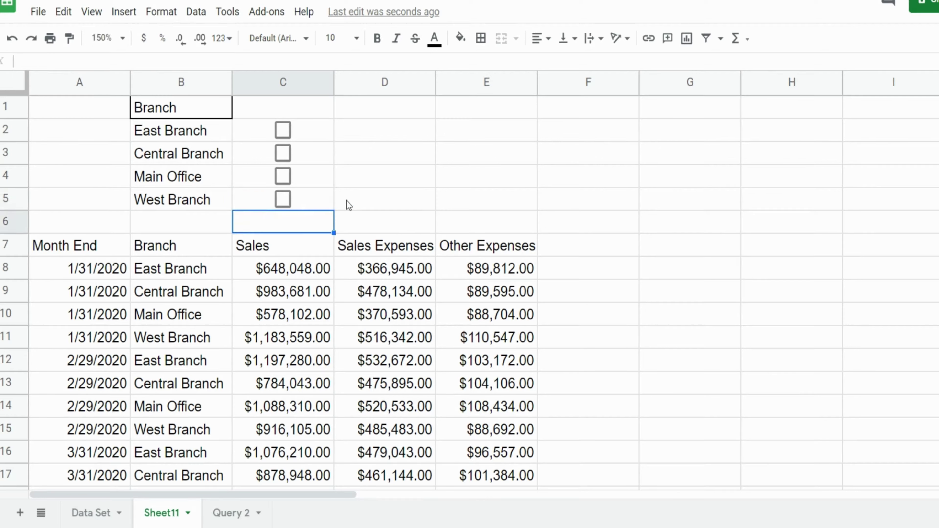
left_click(289, 204)
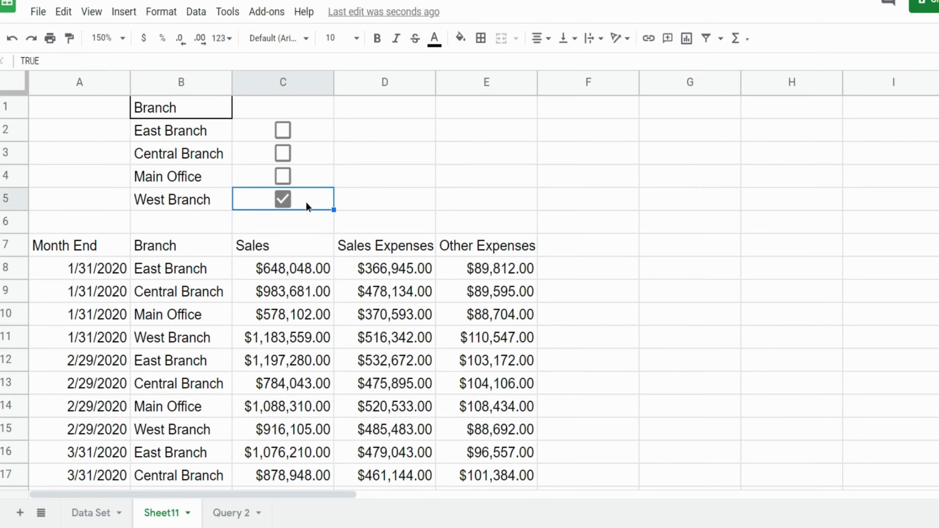
double_click(307, 202)
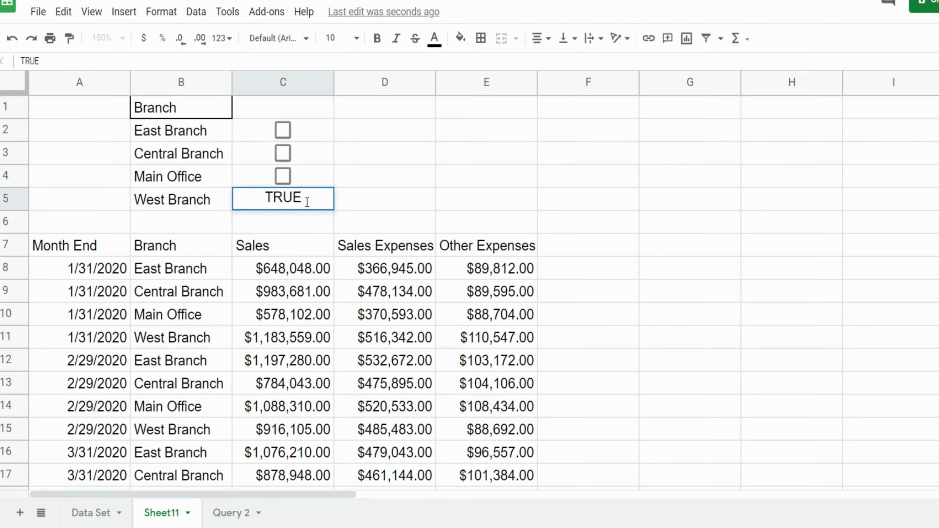
key("Return")
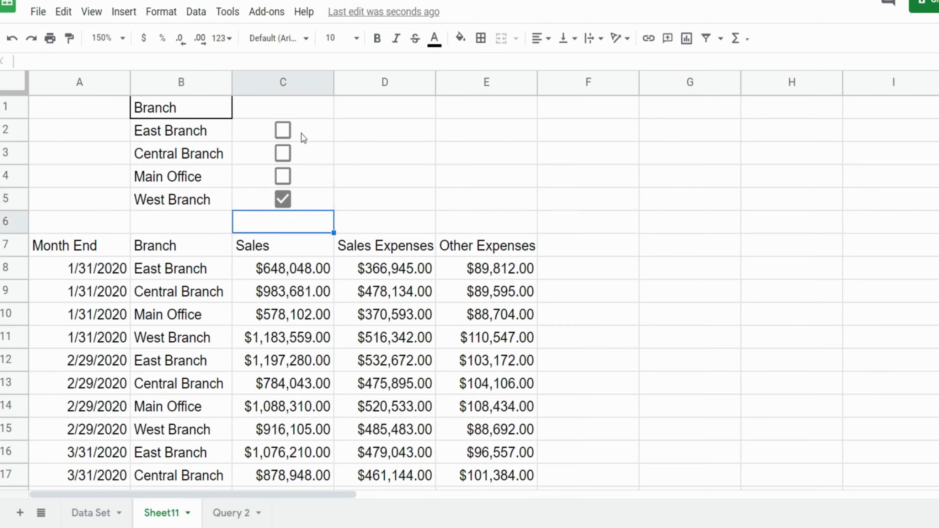
Step: Tick the East Branch, Central Branch and Main Office checkboxes, then select D2
left_click(284, 130)
left_click(283, 153)
left_click(285, 176)
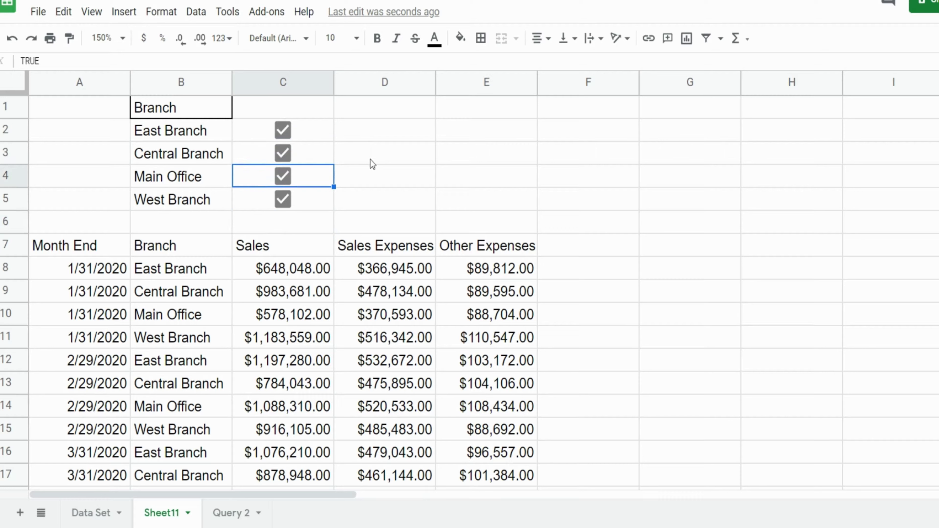
left_click(376, 132)
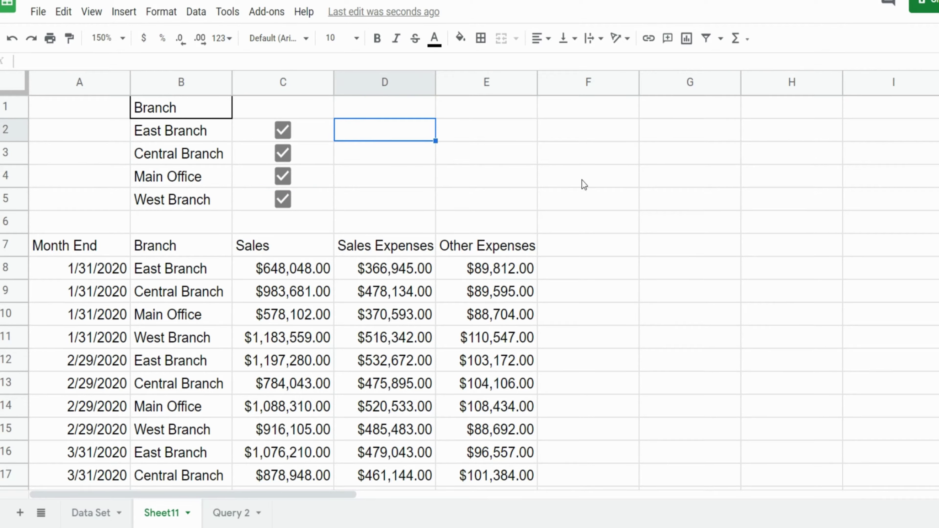
Step: Enter =IF(C2=true,B2,"") in D2 to show East Branch's name when ticked
type("=If")
key("Tab")
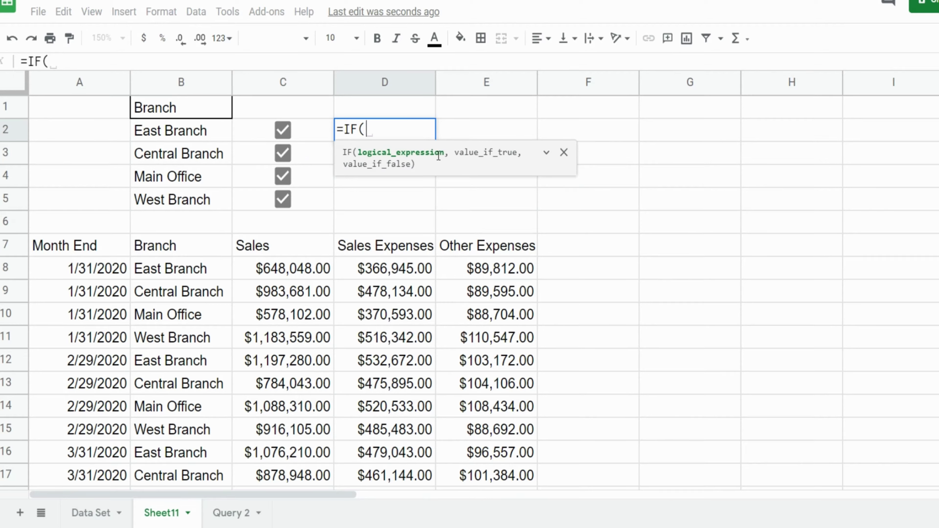
left_click(314, 127)
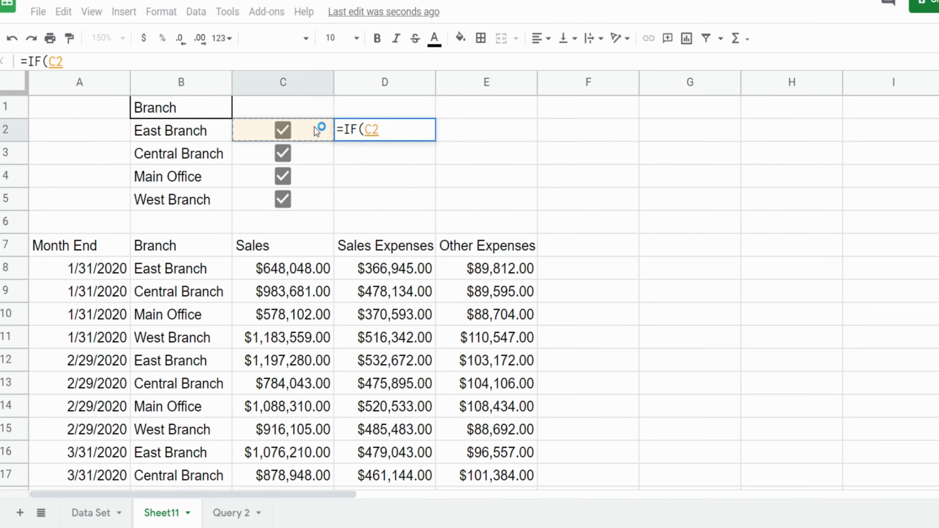
type("=")
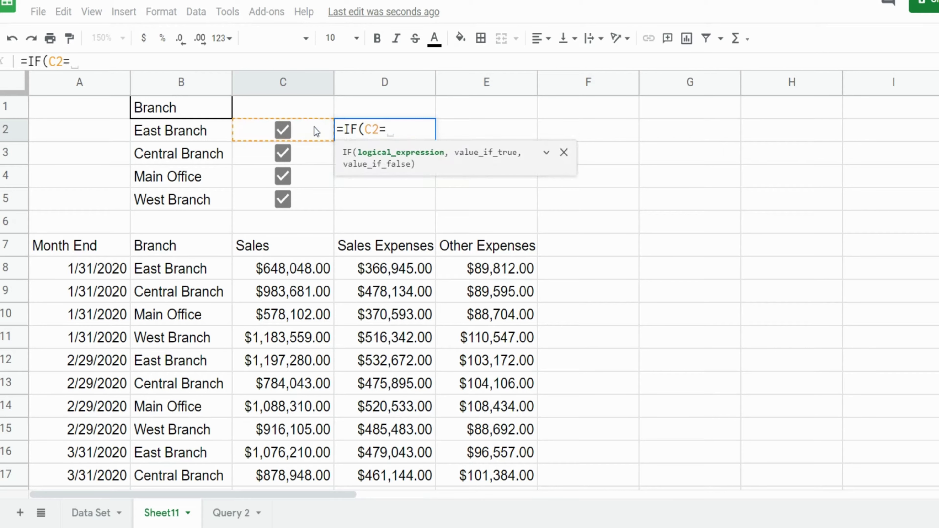
type("tru")
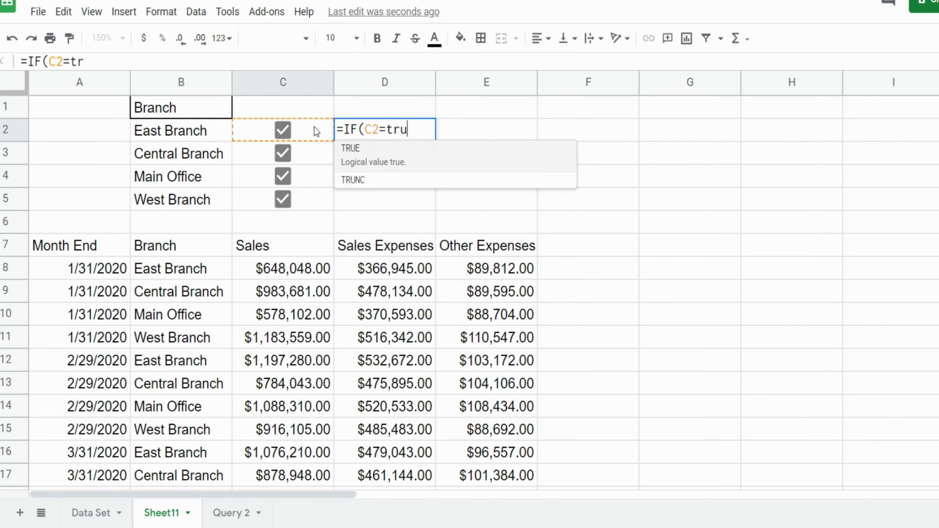
type("e,")
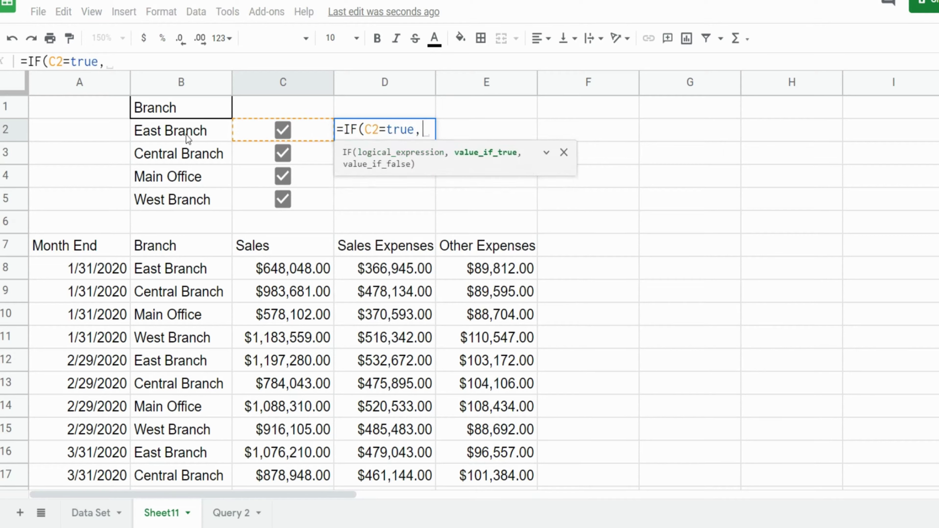
left_click(187, 135)
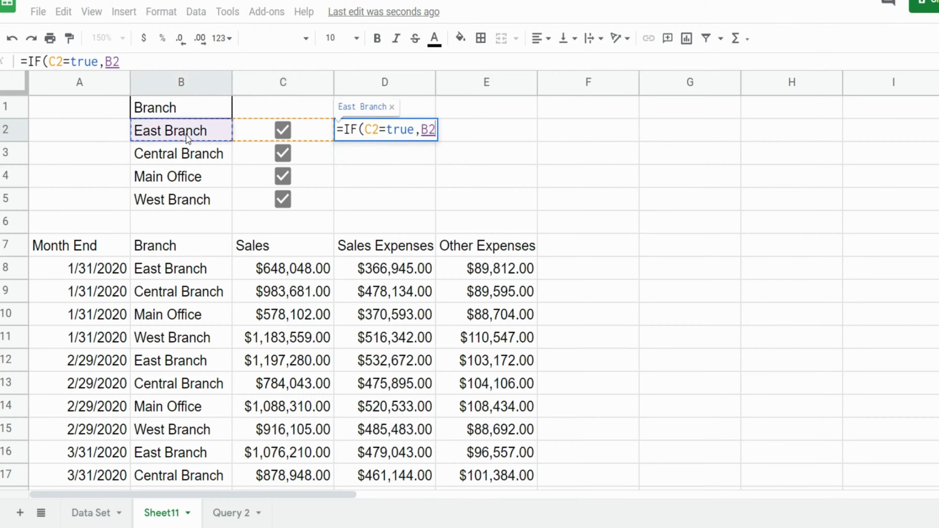
type(",")
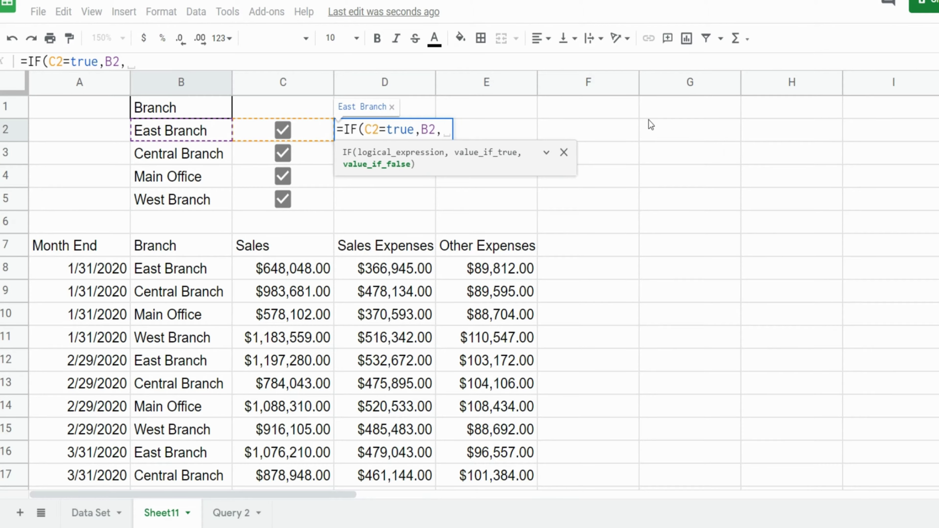
type("\"\"")
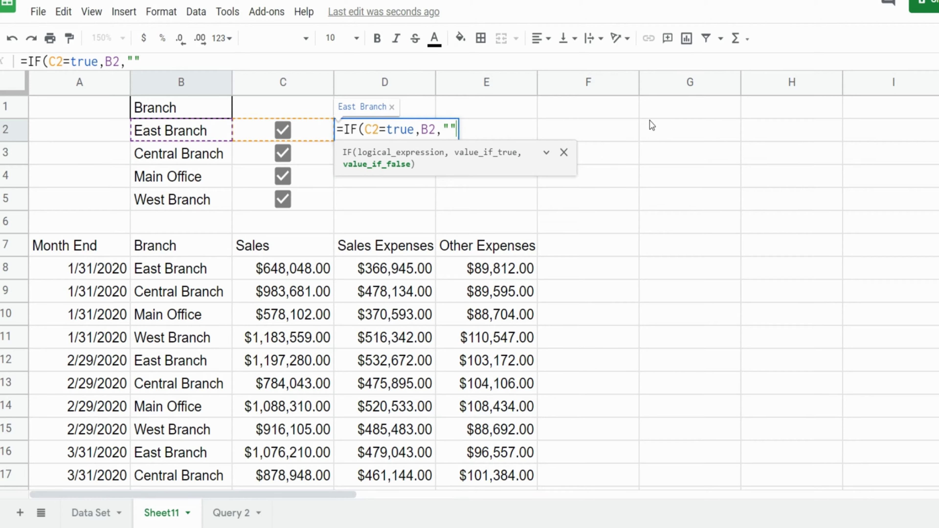
type(")")
key("Return")
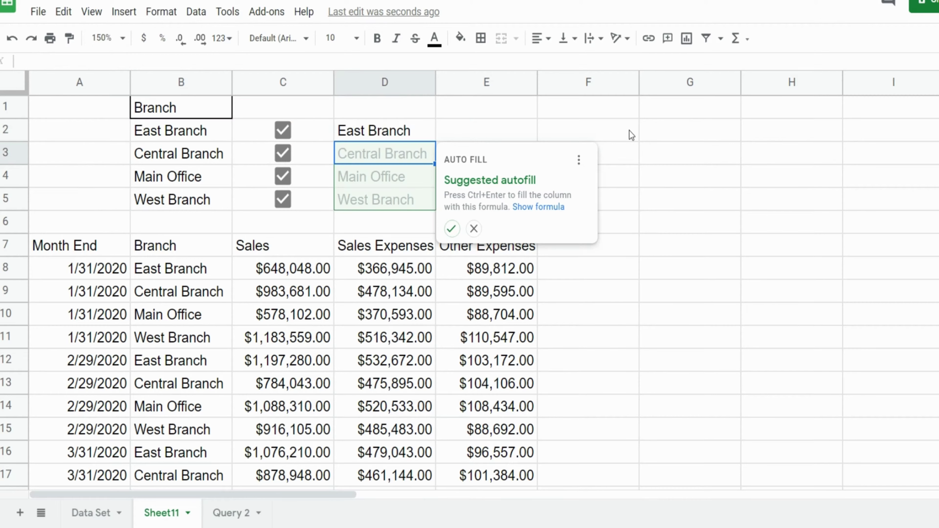
left_click(452, 228)
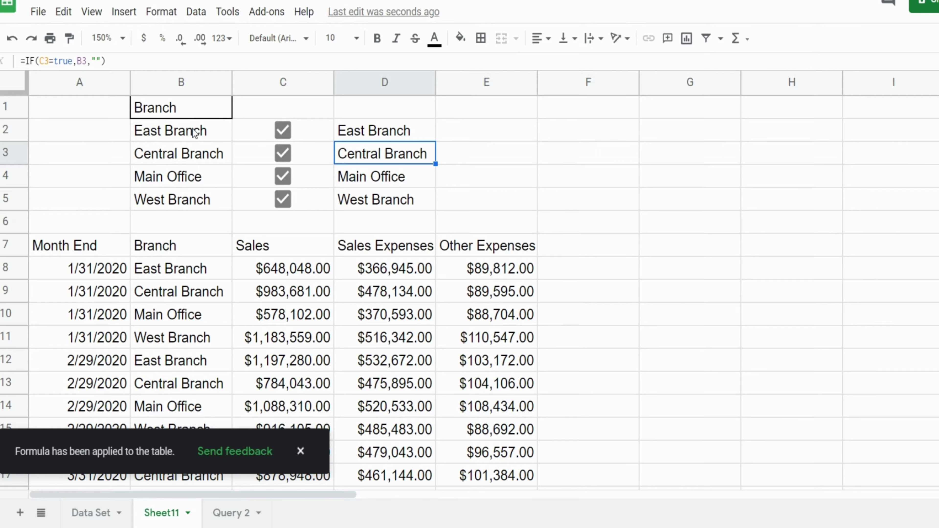
left_click(283, 130)
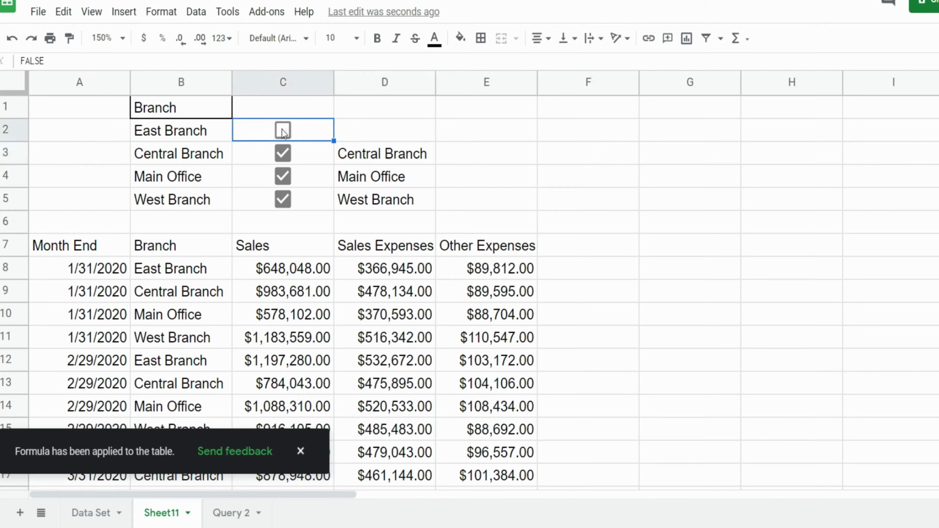
left_click(281, 153)
left_click(283, 177)
left_click(283, 200)
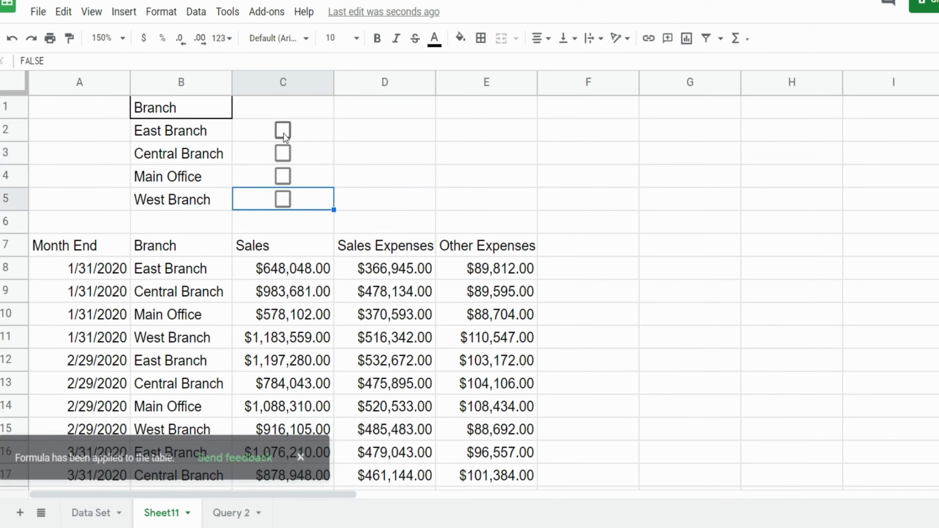
left_click(283, 130)
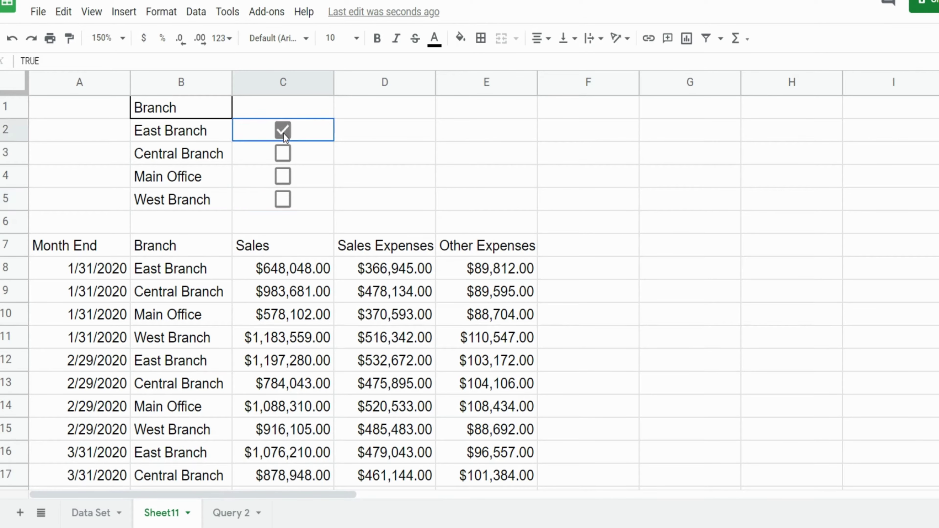
left_click(283, 153)
left_click(283, 176)
left_click(283, 199)
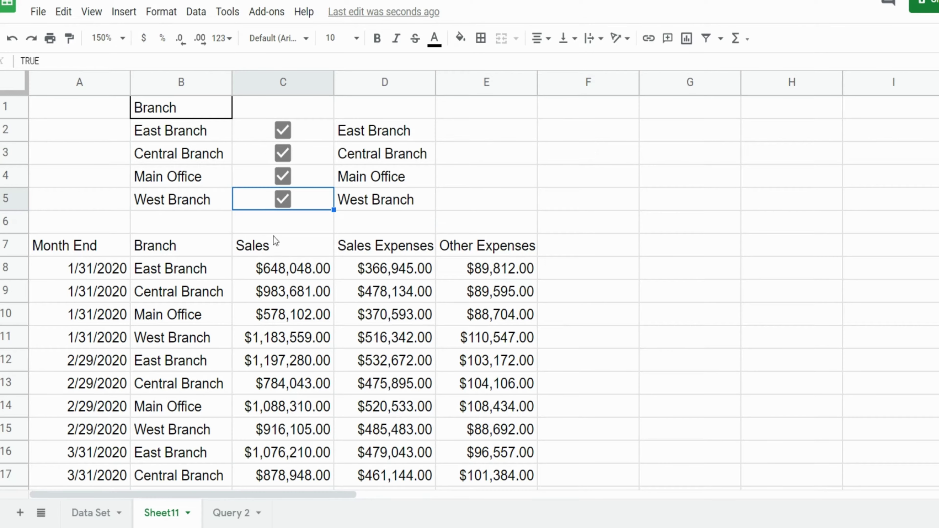
left_click(111, 244)
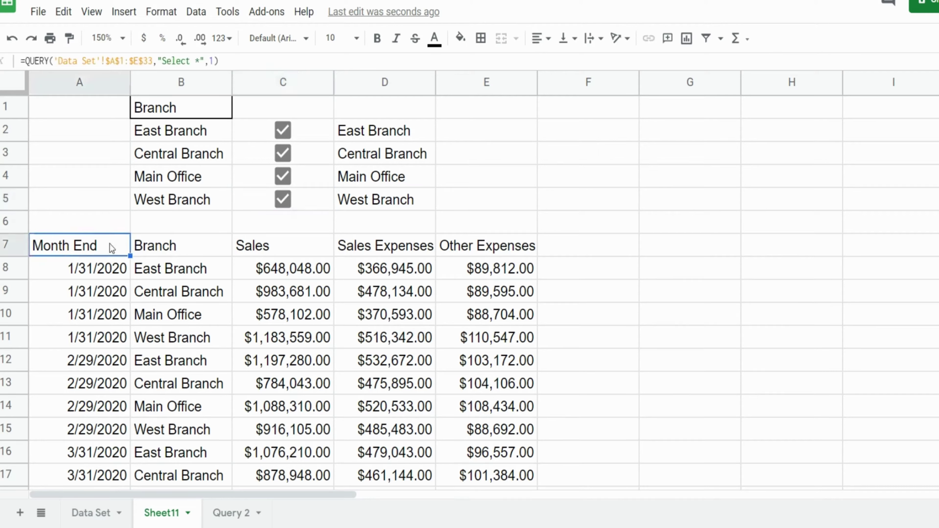
left_click_drag(369, 130, 366, 214)
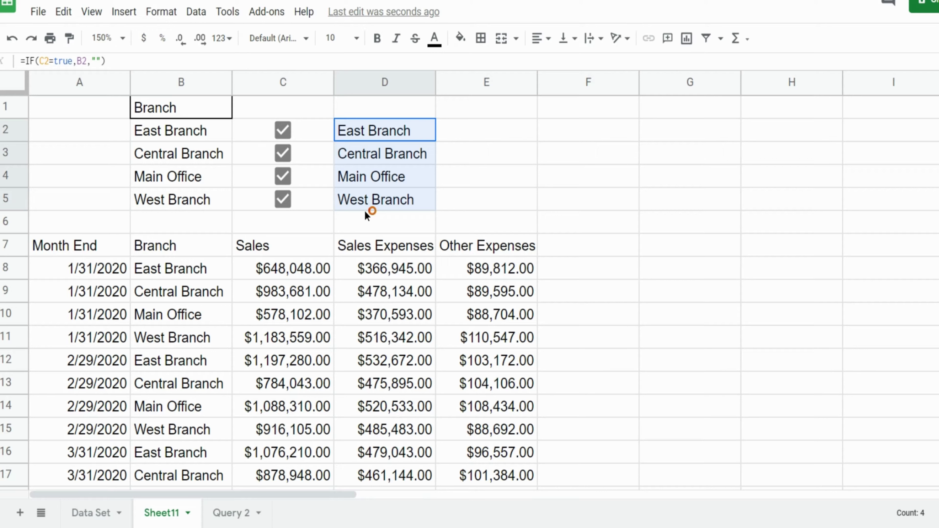
Step: Add 'where B matches' after Select * in the A7 QUERY string
left_click(70, 244)
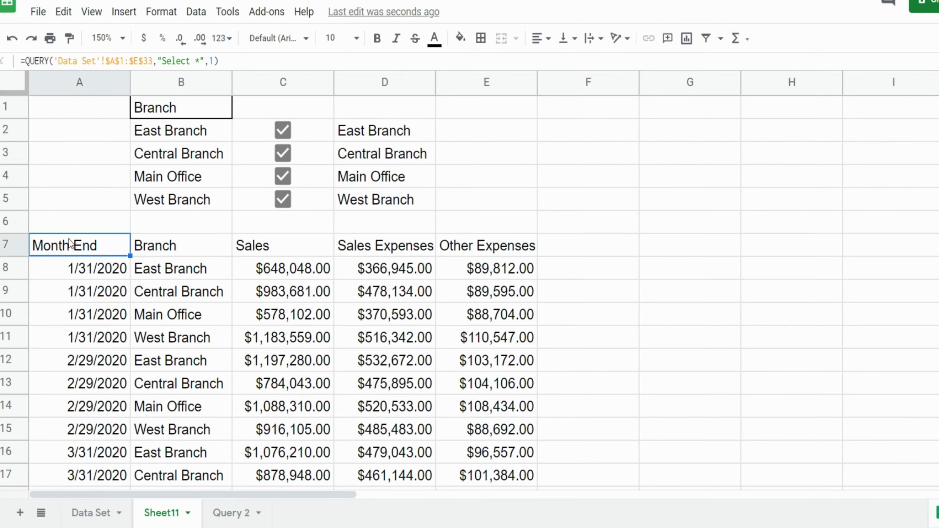
double_click(70, 244)
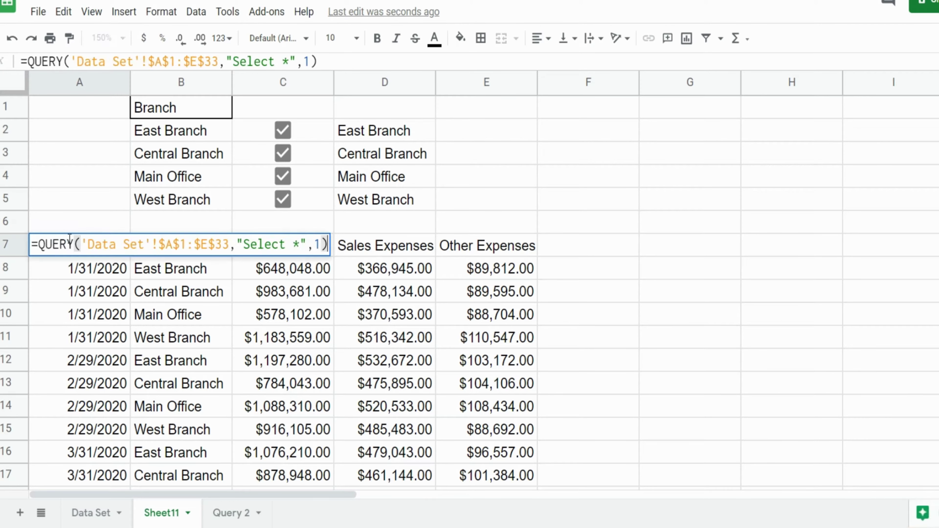
left_click(298, 246)
type("where")
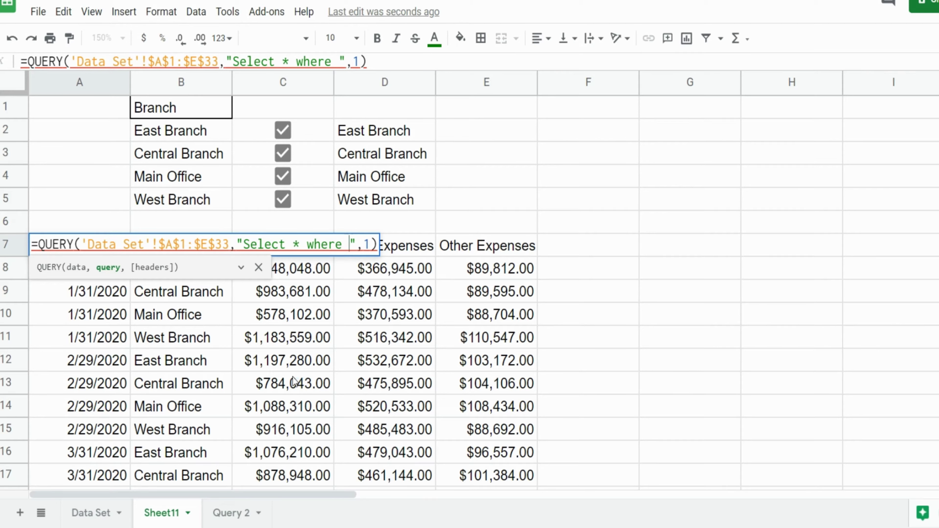
type("B")
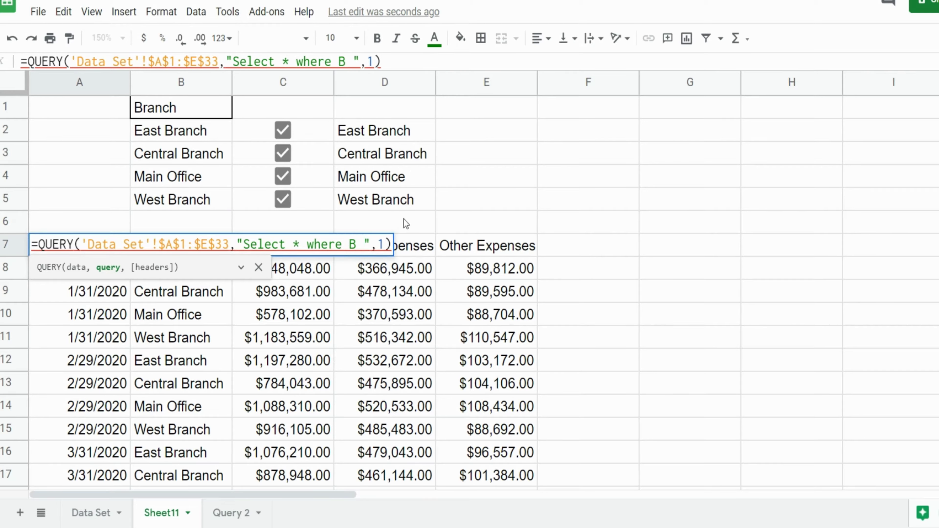
type(" matches")
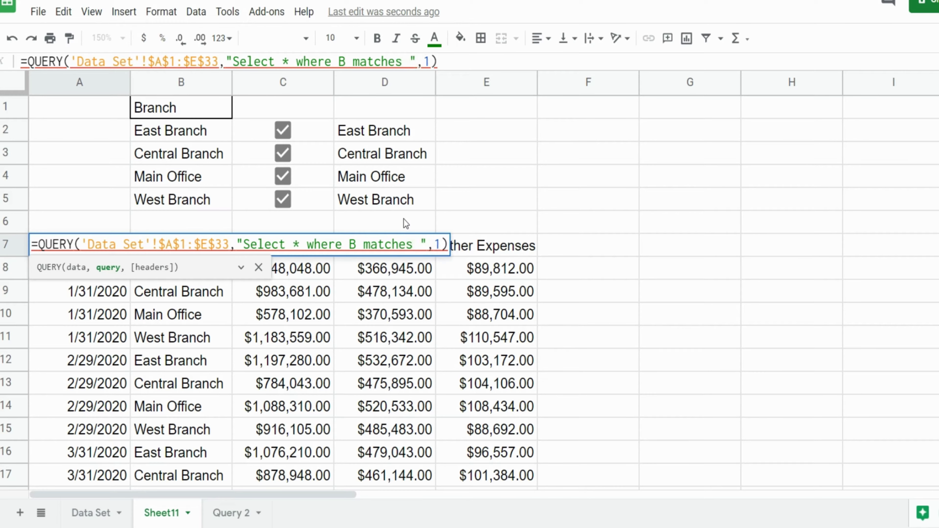
Step: Open the match pattern with a single quote and move past the string's closing quote
mouse_move(429, 252)
left_click(419, 244)
type("'")
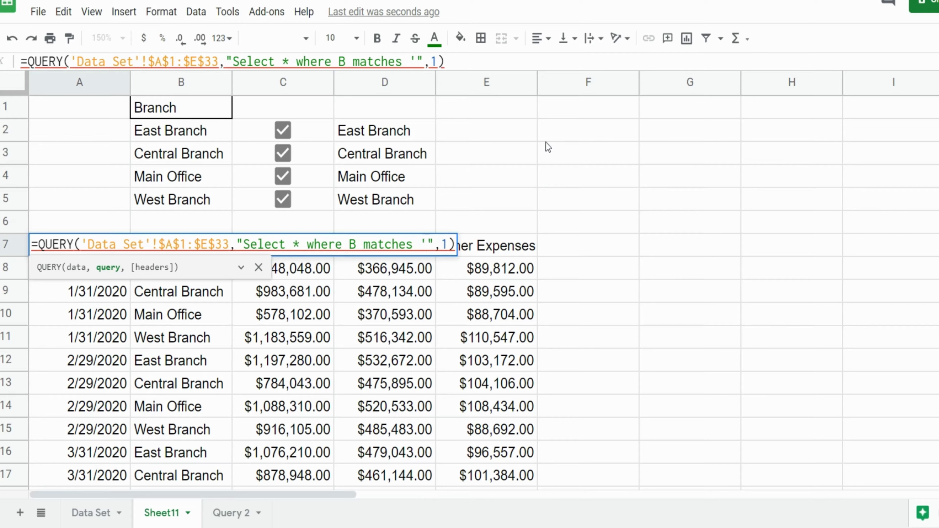
key("Right")
mouse_move(390, 244)
mouse_move(434, 242)
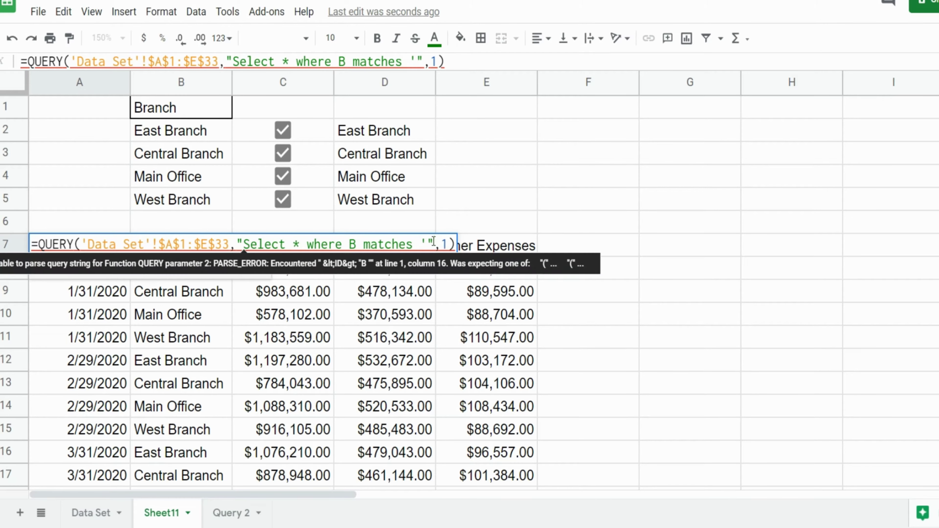
Step: Append &D2&"|"& to the matches pattern and copy the pipe separator piece
type("&")
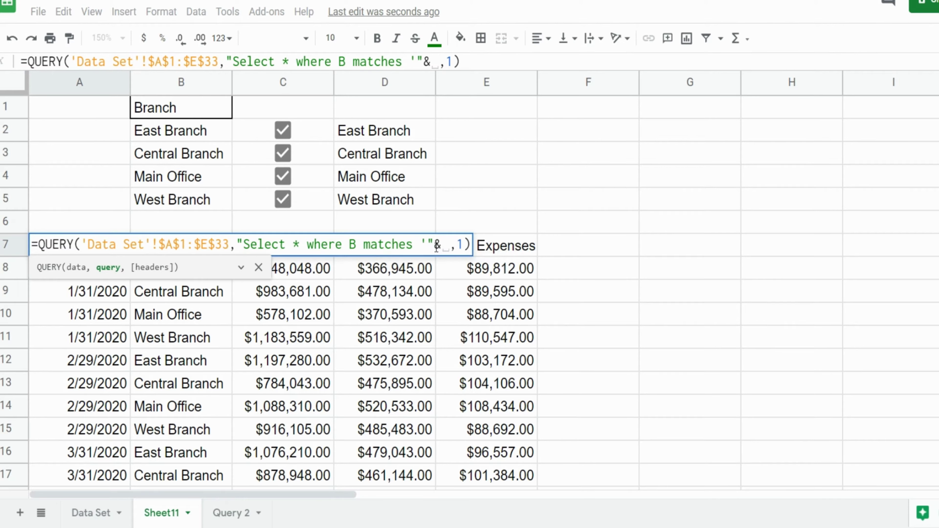
left_click(381, 130)
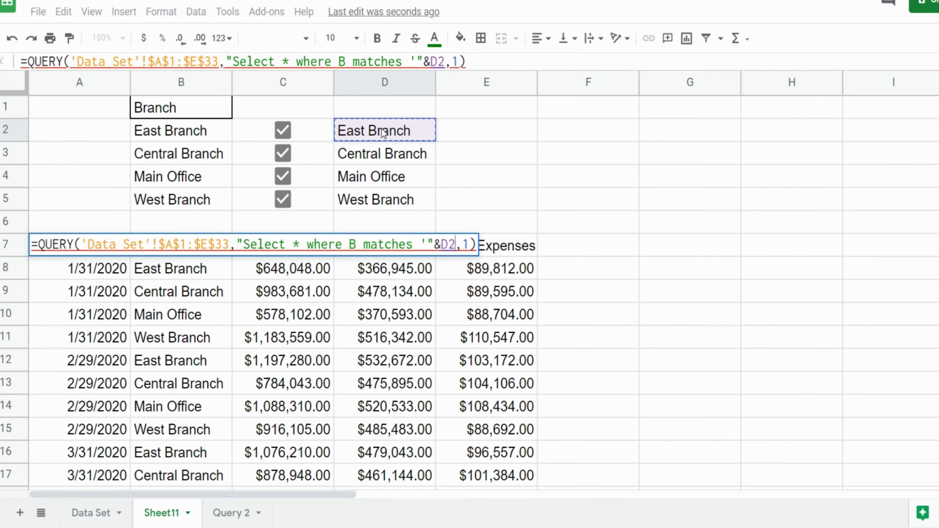
type("&")
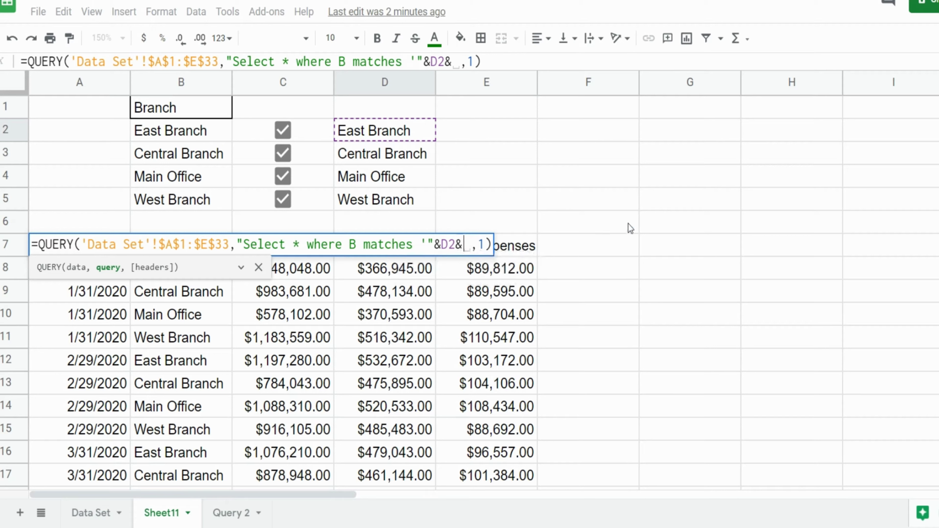
type("\"")
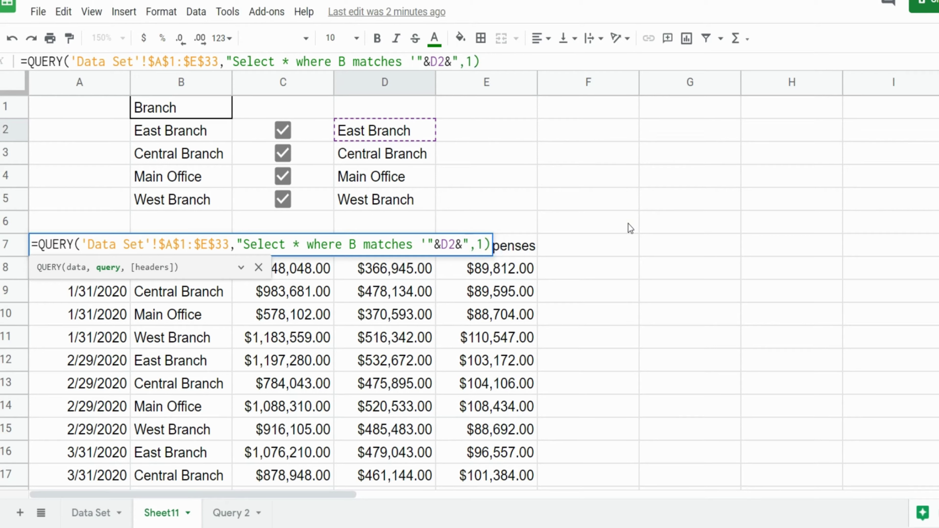
type("|")
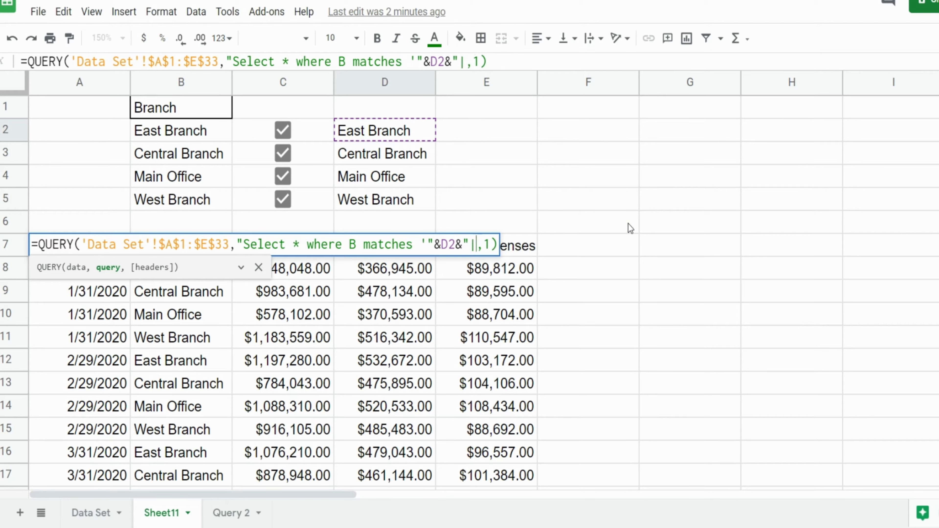
type("\"")
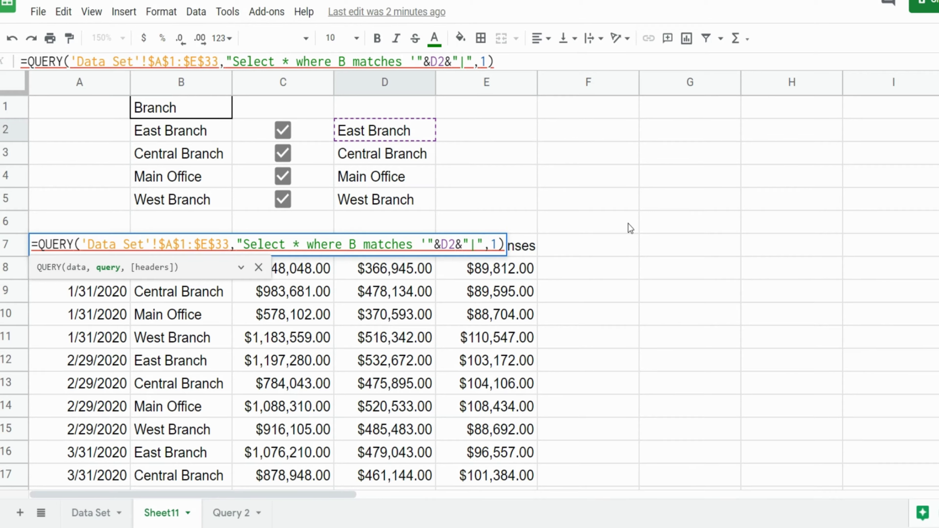
type("&")
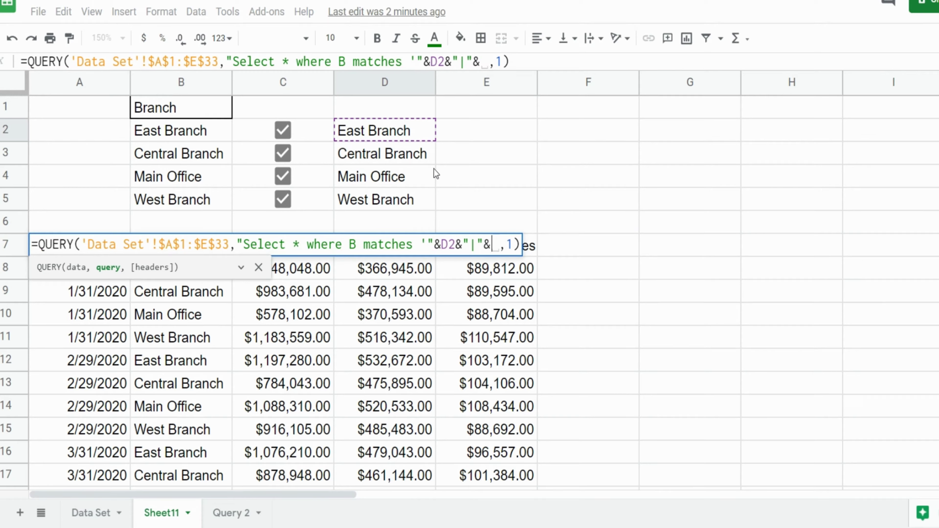
key("shift+Left")
key("shift+Left")
key("shift+Left")
key("shift+Left")
key("shift+Left")
key("ctrl+c")
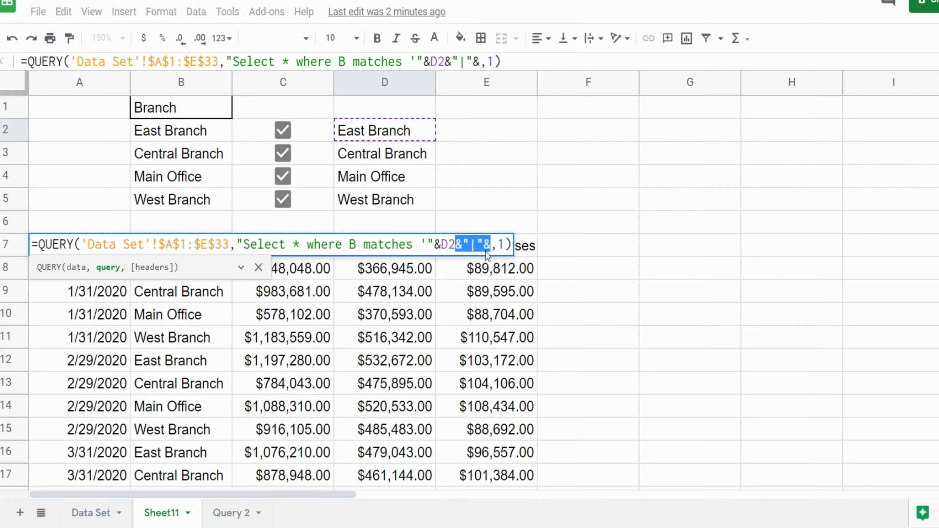
key("Right")
Step: Add D3, D4 and D5 to the pattern, pasting the pipe separator between them
left_click(395, 157)
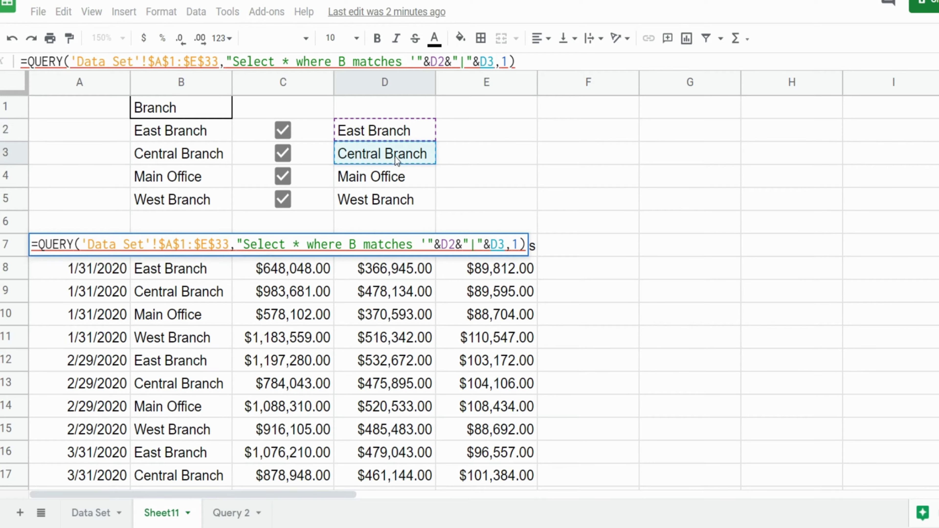
key("ctrl+v")
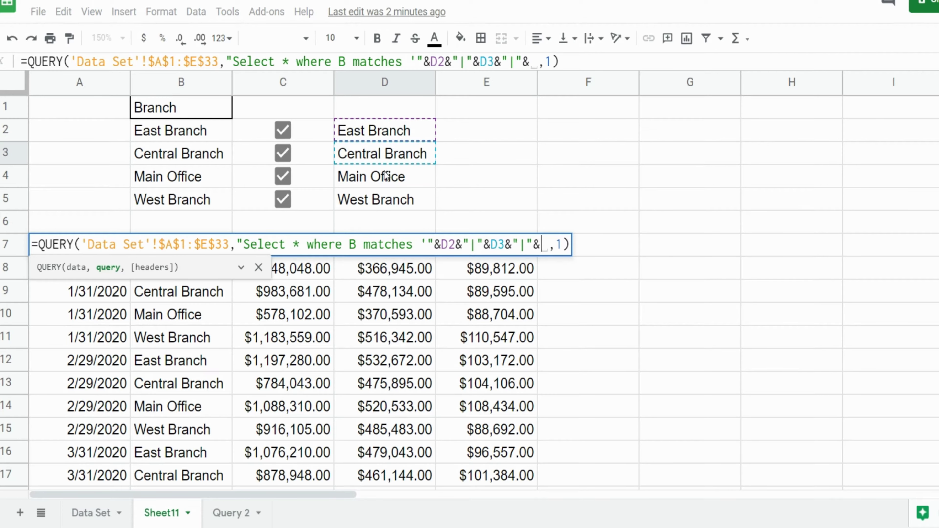
left_click(385, 177)
key("ctrl+v")
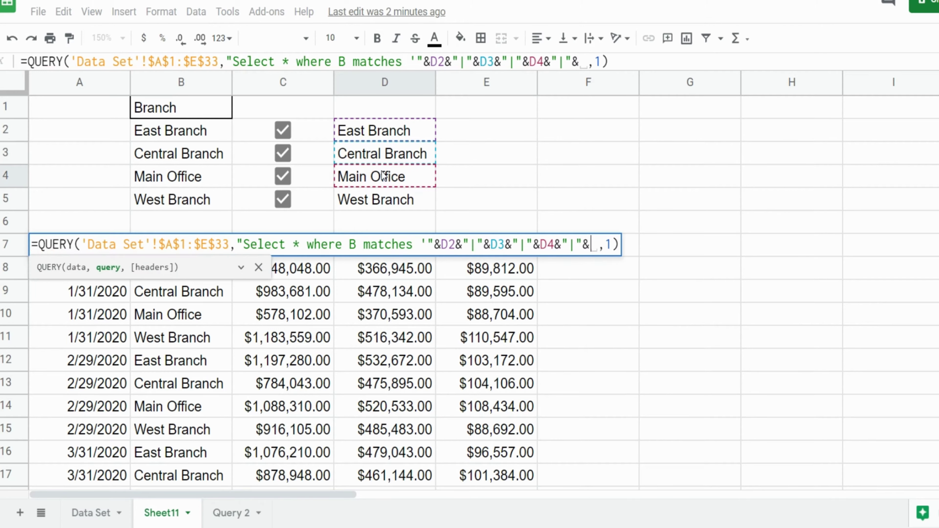
left_click(388, 201)
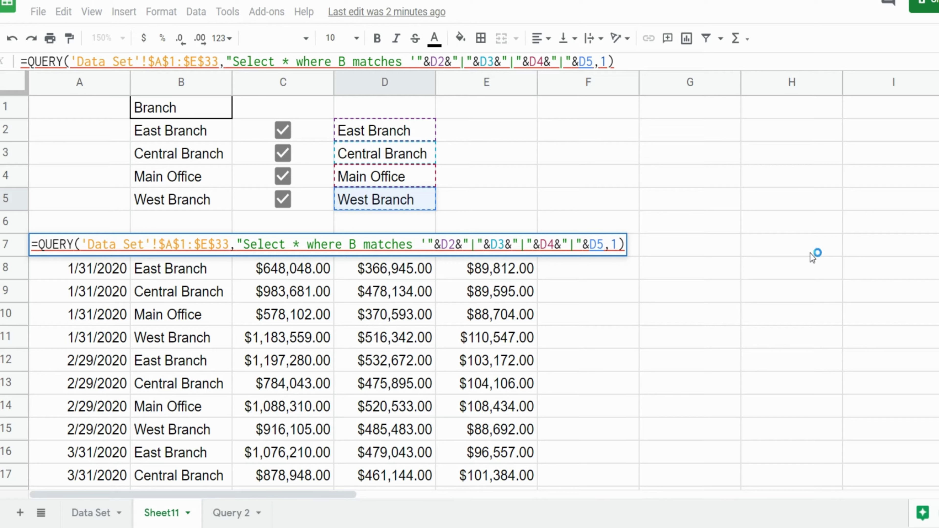
Step: Append &"'" after D5 to close the pattern with a single quote
type("&")
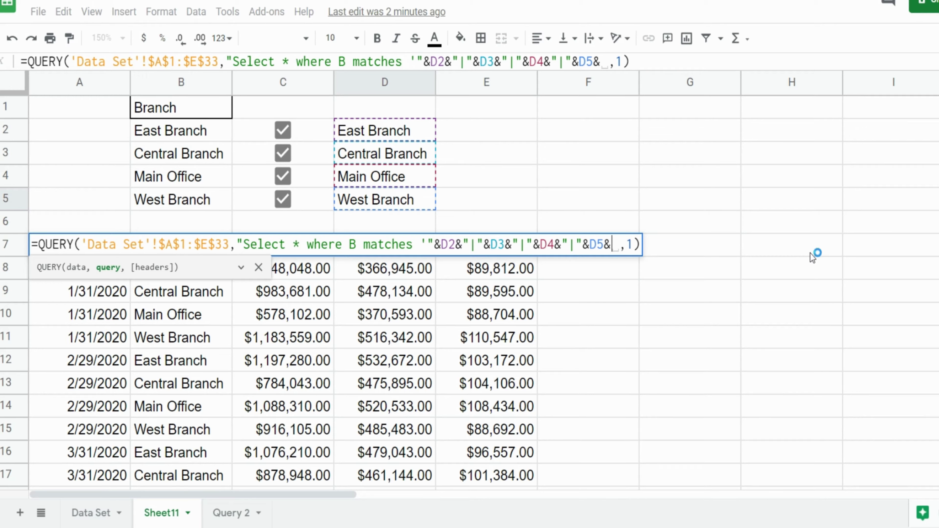
type("\"")
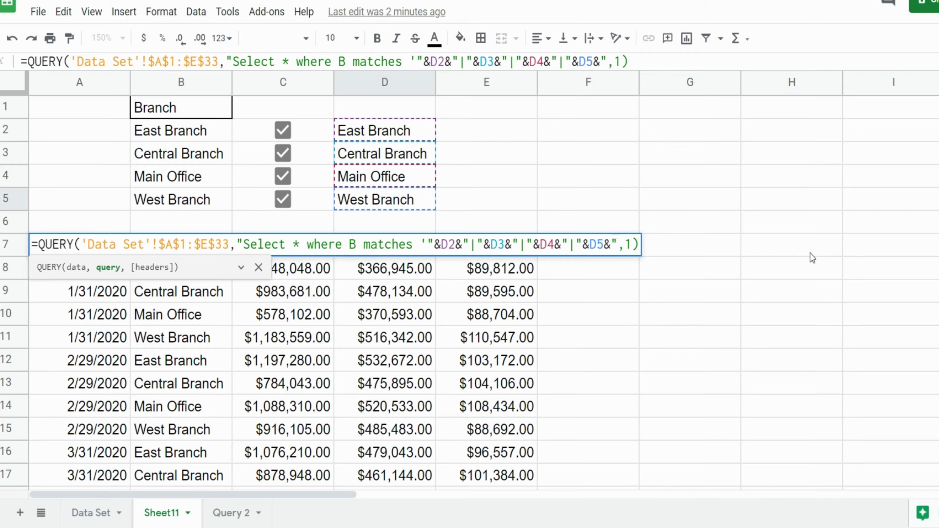
type("'")
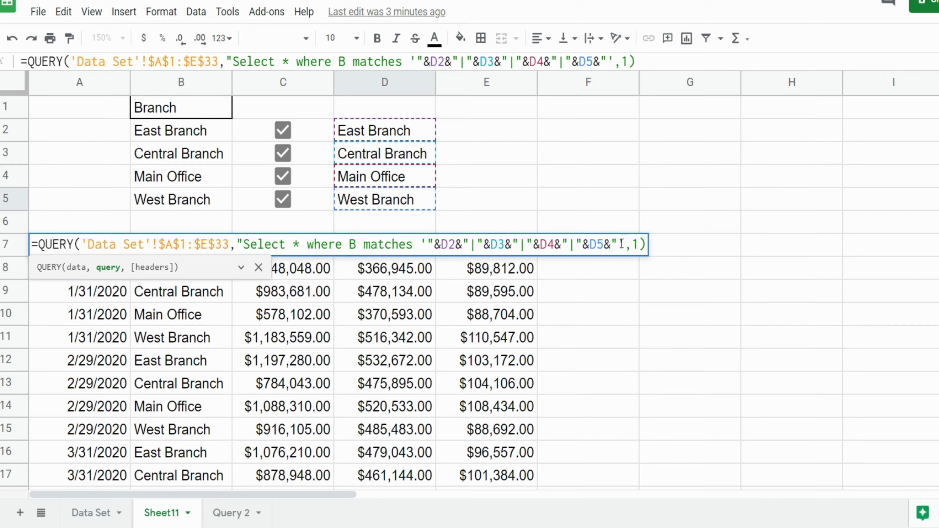
type("\"")
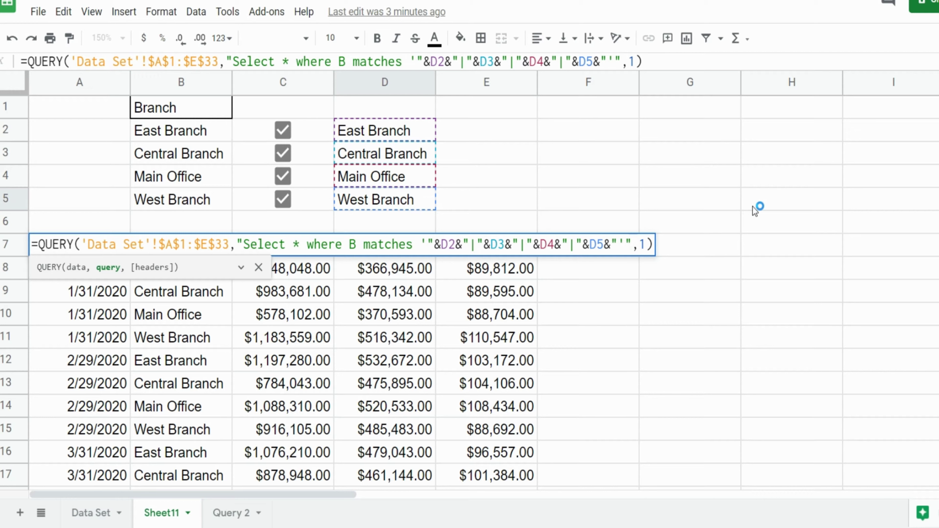
Step: Commit the filtered QUERY formula and untick all four branch checkboxes
key("Return")
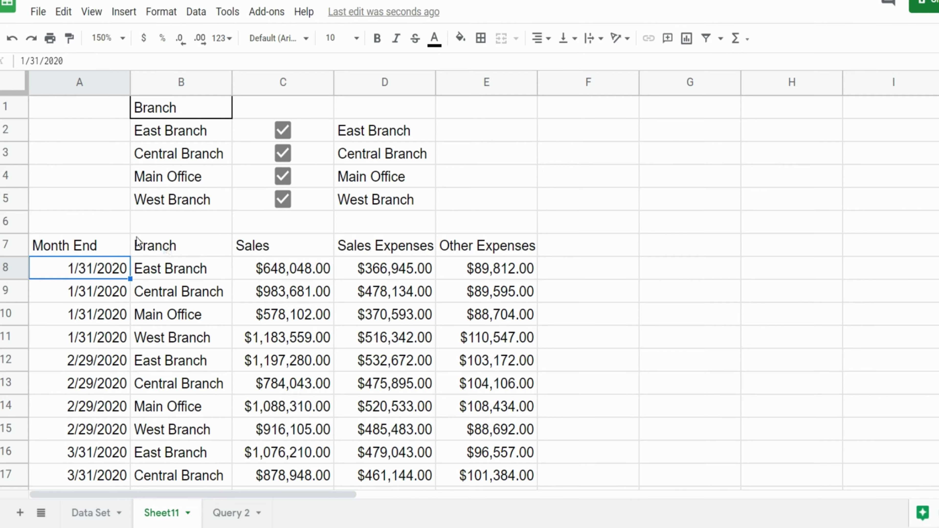
left_click(284, 135)
left_click(284, 155)
left_click(284, 178)
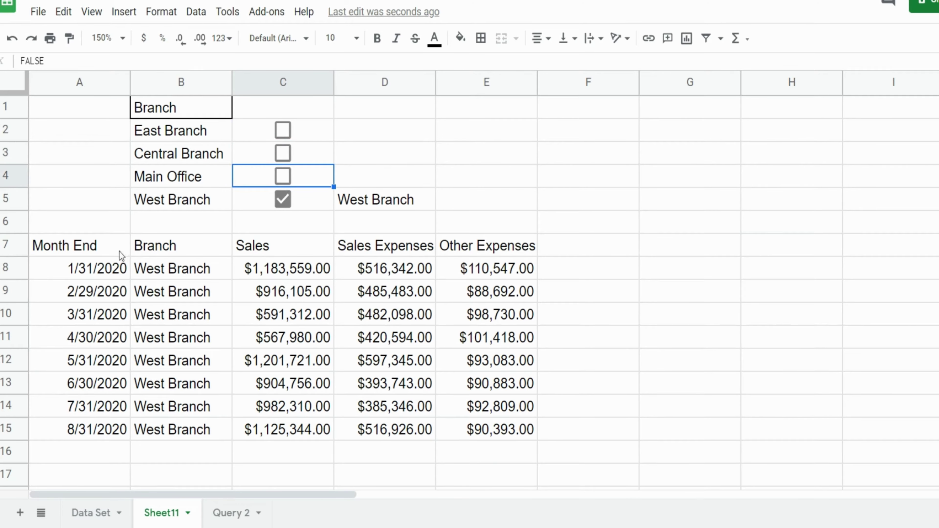
left_click(288, 200)
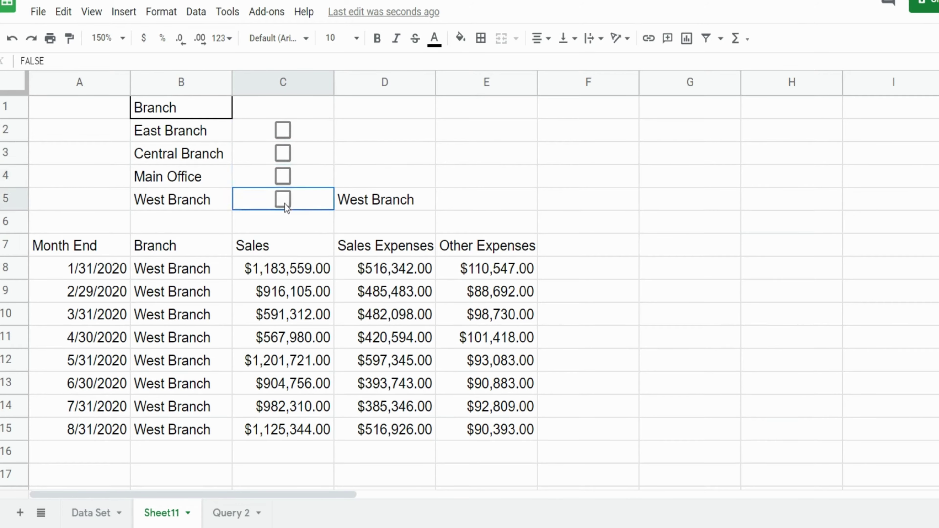
Step: Tick East, Central, Main Office and West Branch to list every branch's rows
left_click(284, 130)
left_click(283, 153)
left_click(283, 177)
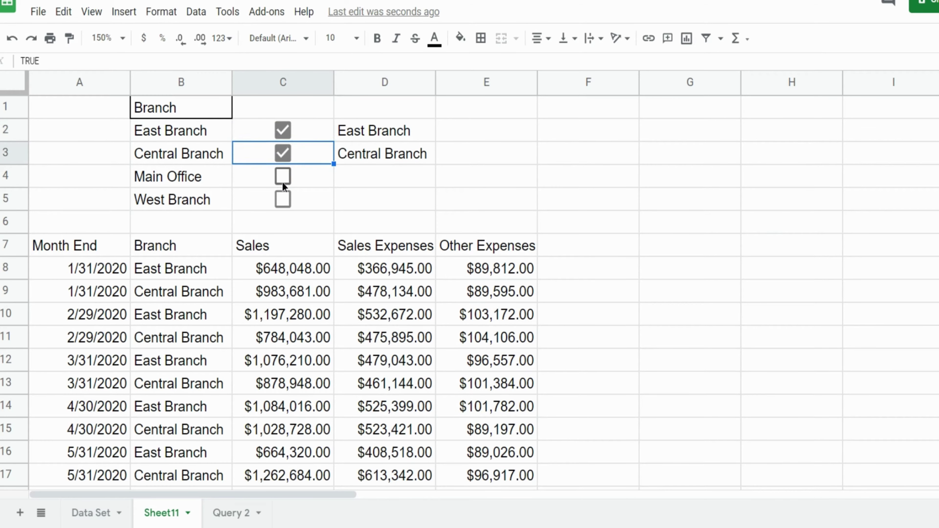
left_click(283, 199)
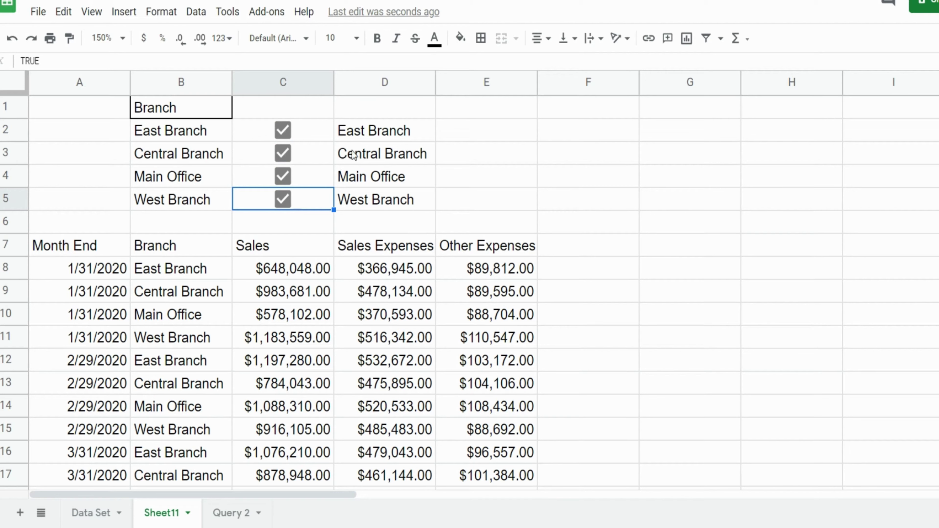
Step: Inspect the IF helper formulas in D2:D5 and the QUERY formula in A7 that references them
left_click(365, 133)
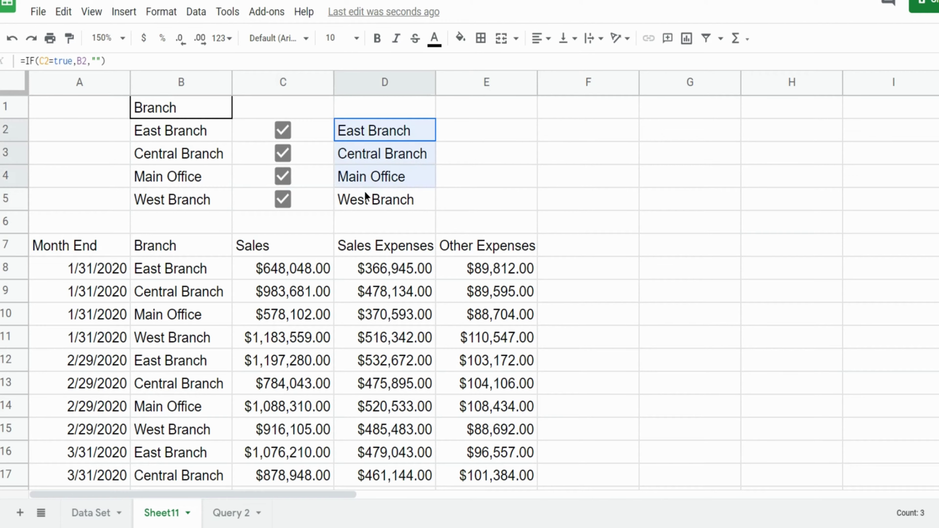
left_click_drag(365, 198, 364, 199)
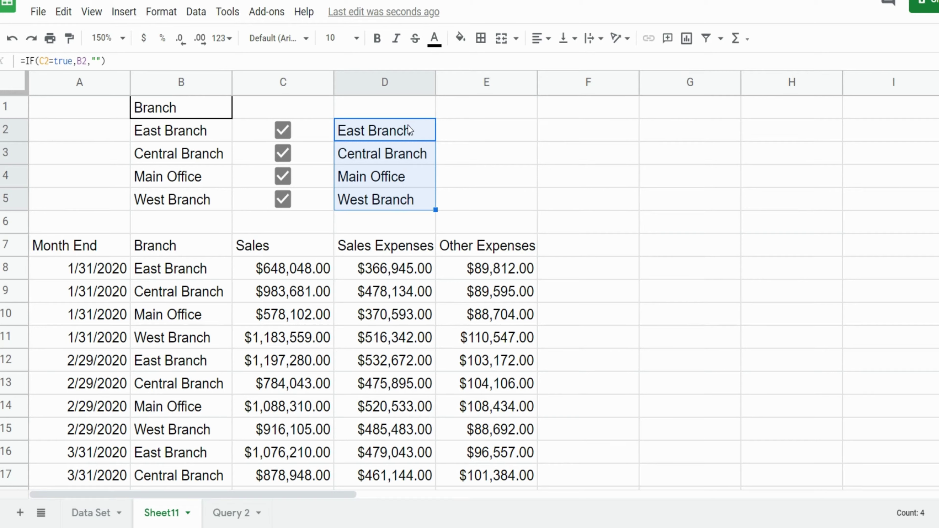
left_click(116, 253)
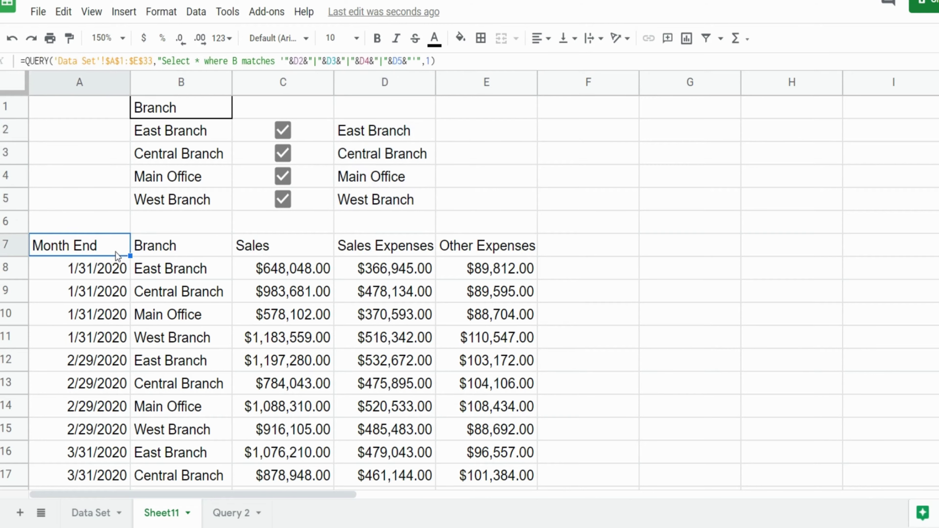
double_click(116, 252)
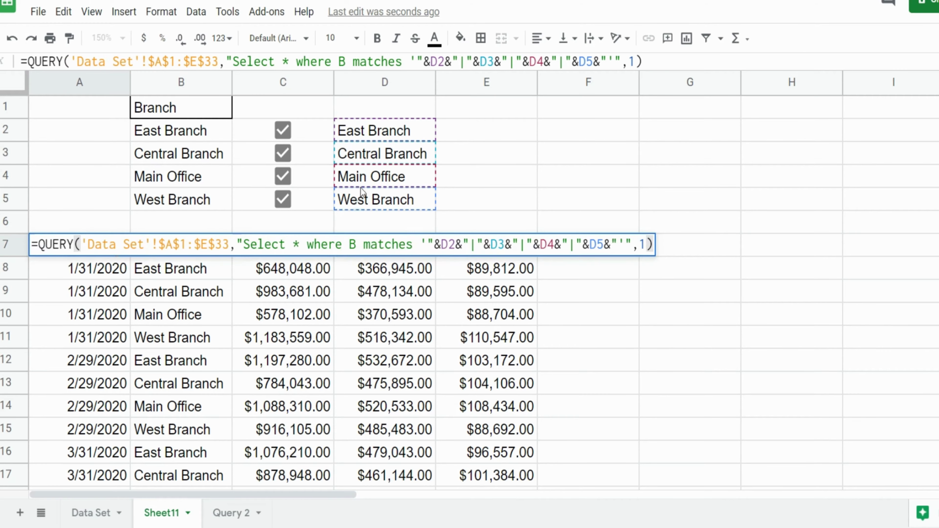
key("Escape")
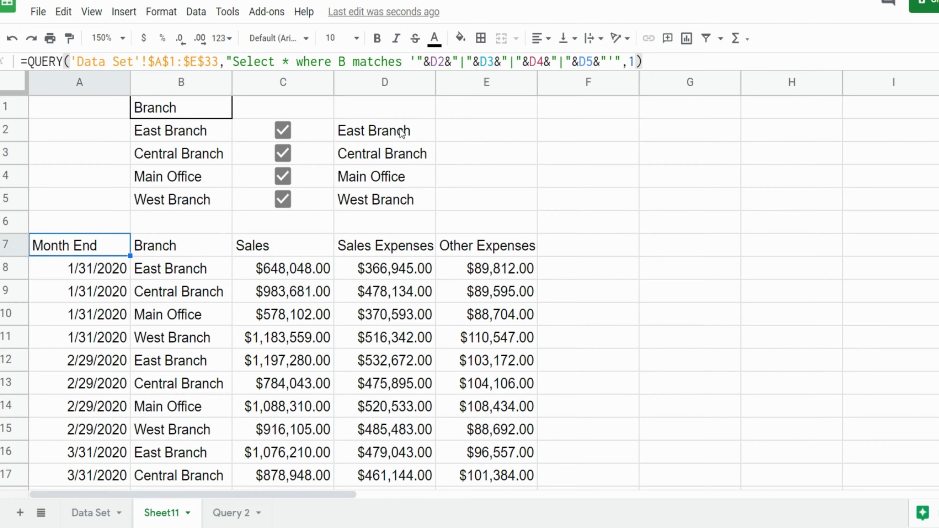
Step: Make the text of helper cells D2:D5 white so the branch names disappear
left_click_drag(402, 133, 403, 200)
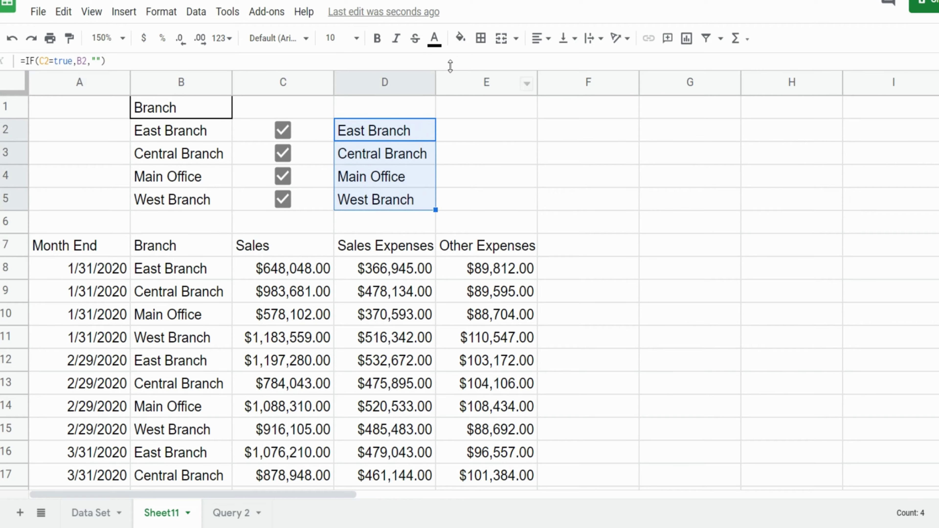
left_click(460, 39)
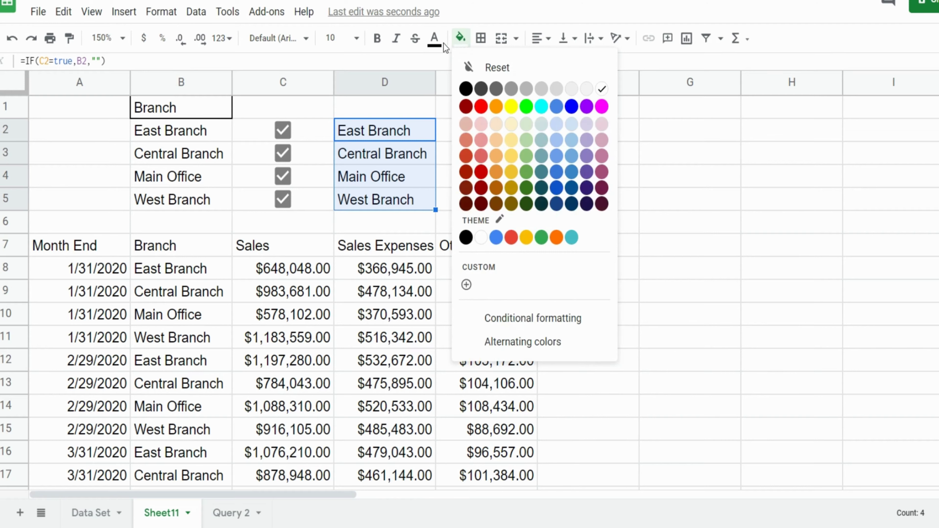
left_click(435, 38)
left_click(577, 89)
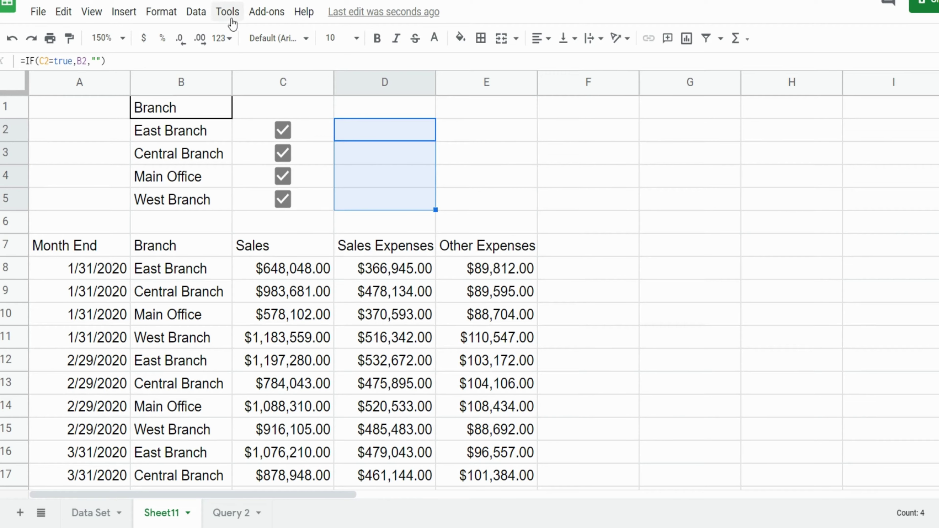
Step: Add a protected range for D2:D5 described as 'Don't Delete!' and proceed to its permissions
left_click(228, 18)
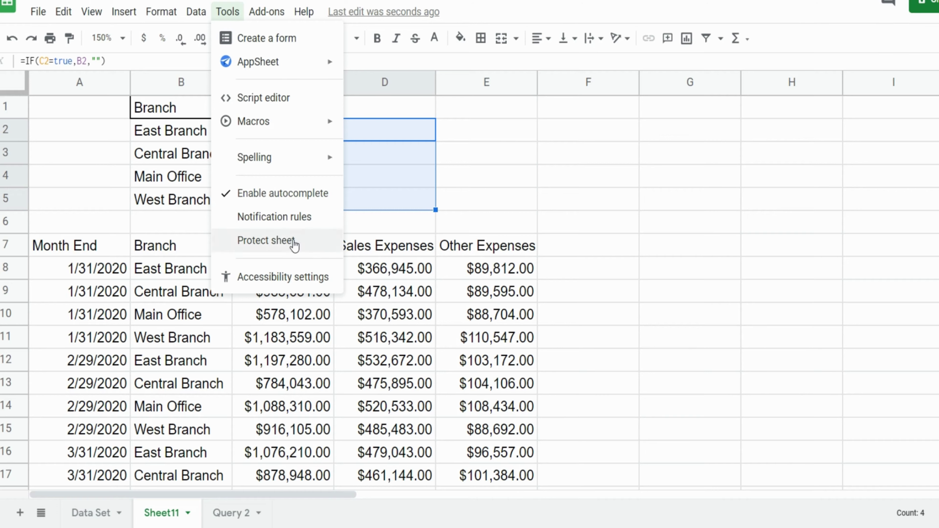
left_click(266, 241)
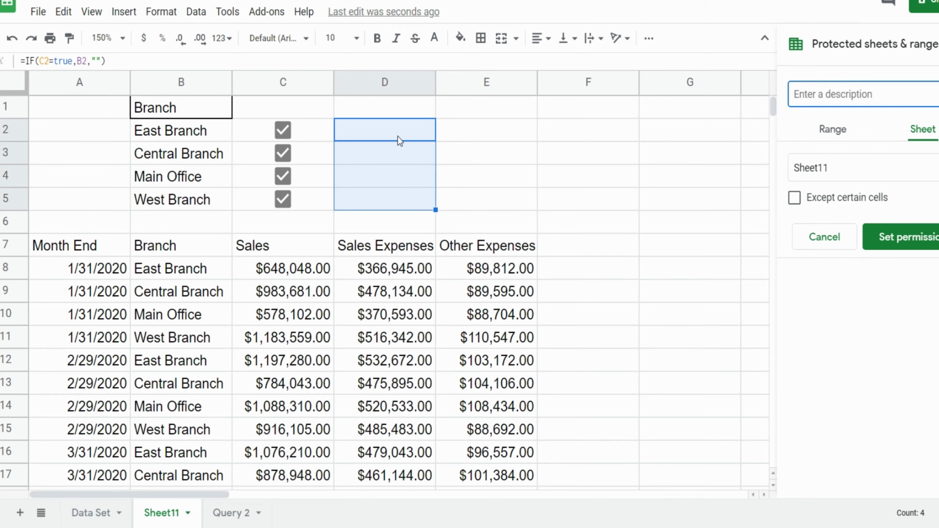
left_click(839, 137)
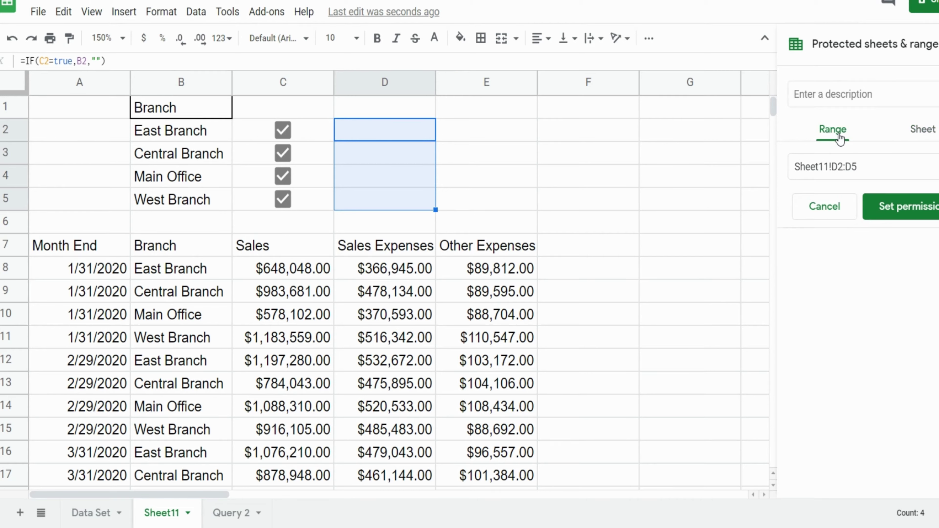
left_click(874, 92)
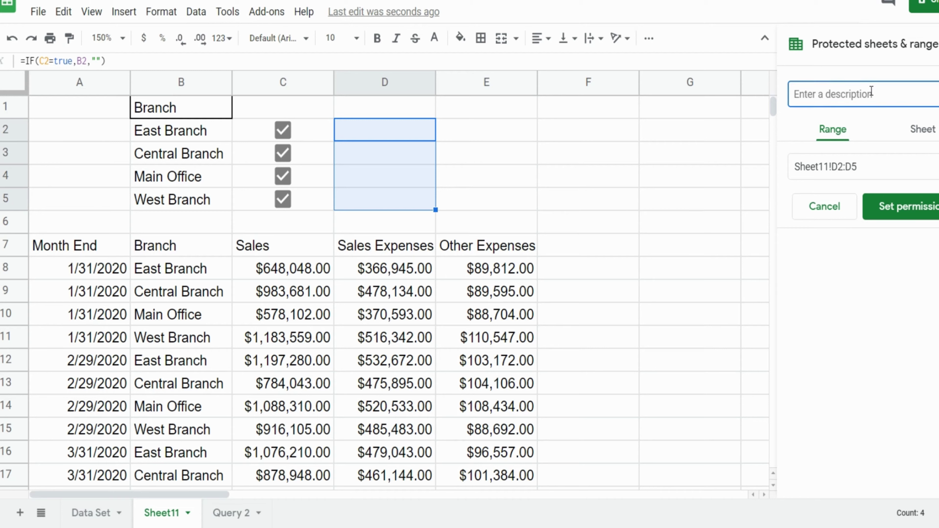
type("Dont")
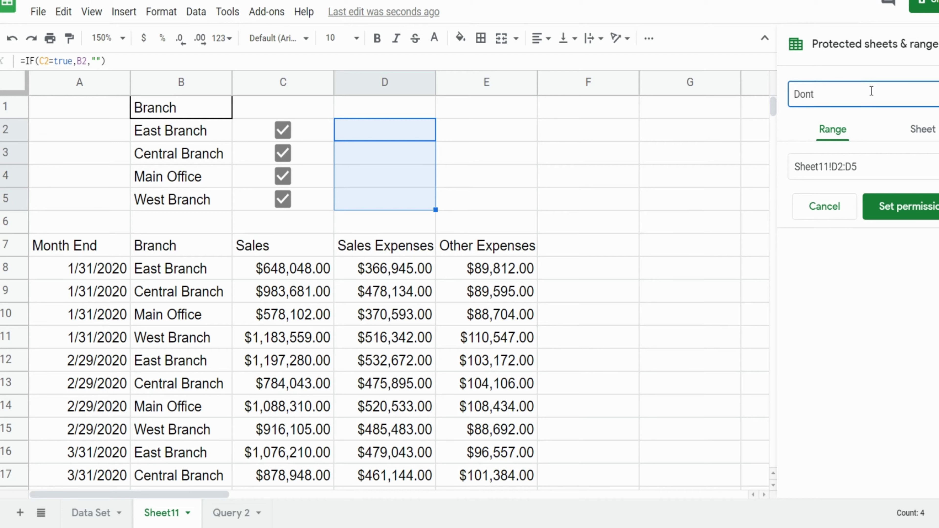
type("'t DDe")
key("BackSpace")
key("BackSpace")
type("elete!")
left_click(914, 207)
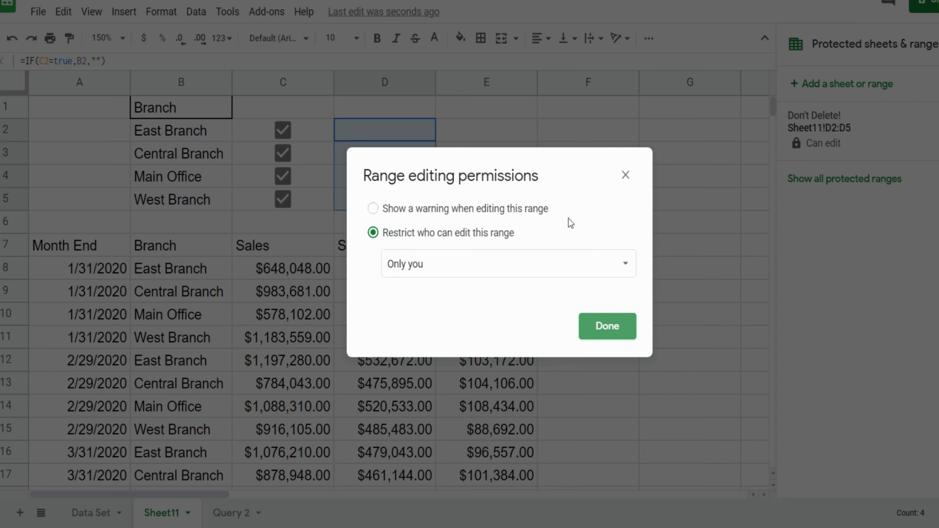
Step: Set the D2:D5 protection to 'Show a warning when editing this range' and confirm
left_click(373, 208)
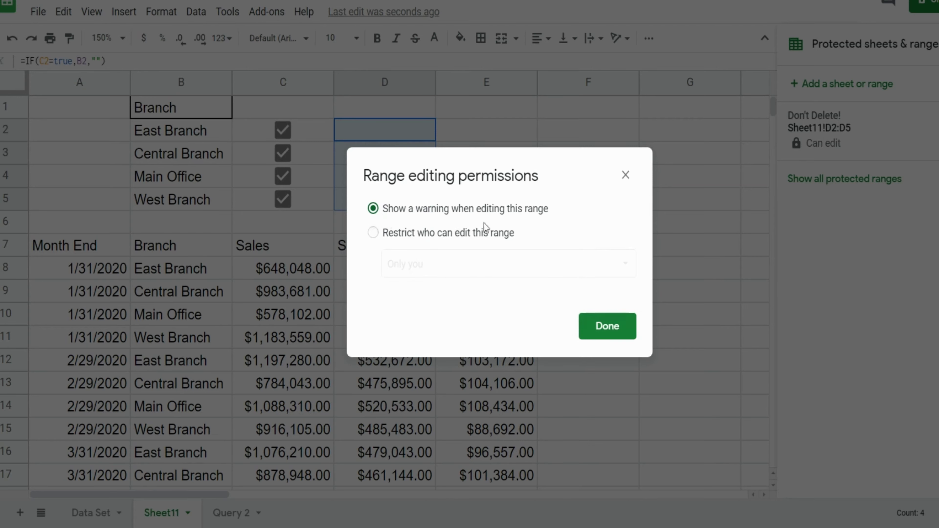
left_click(588, 326)
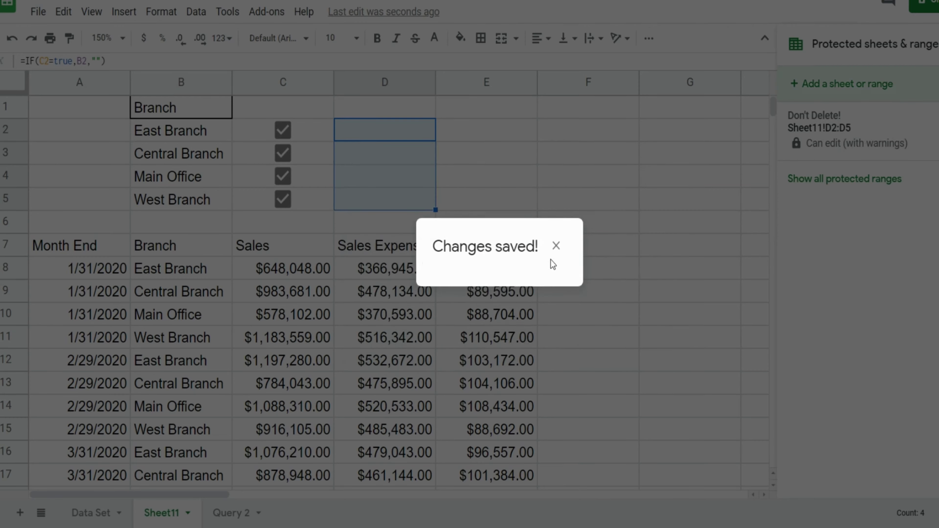
left_click(555, 246)
left_click(530, 210)
left_click(393, 136)
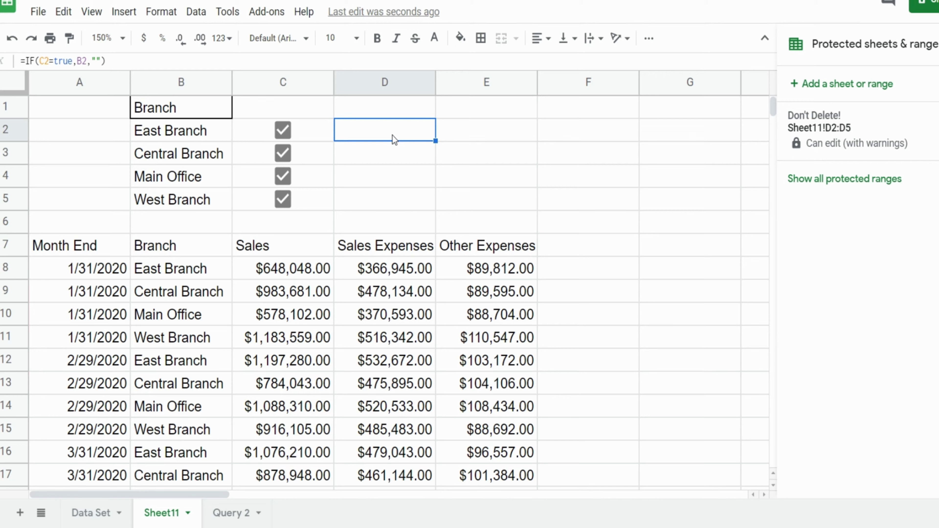
key("Return")
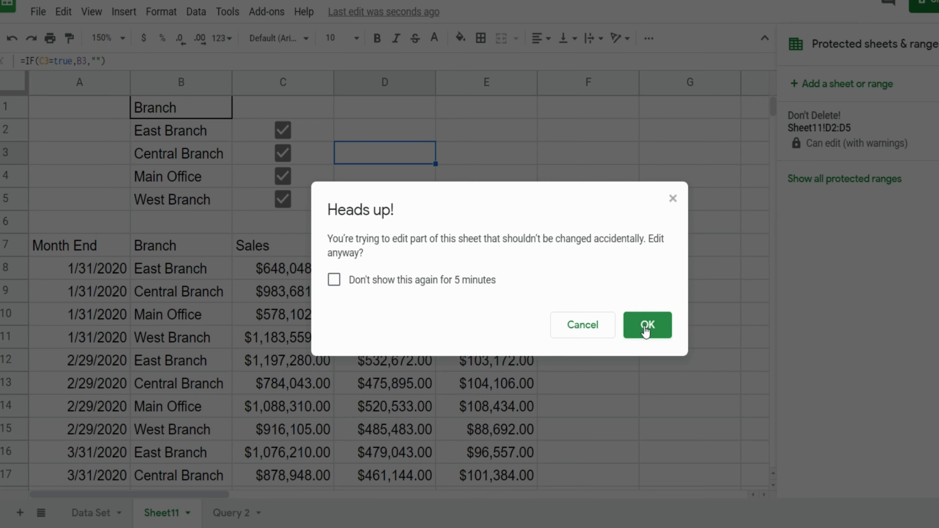
left_click(582, 325)
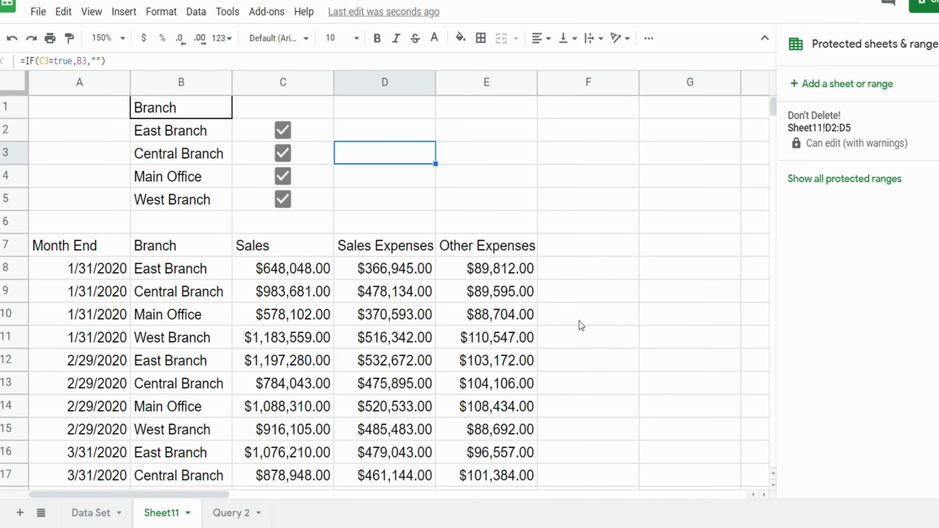
left_click(480, 184)
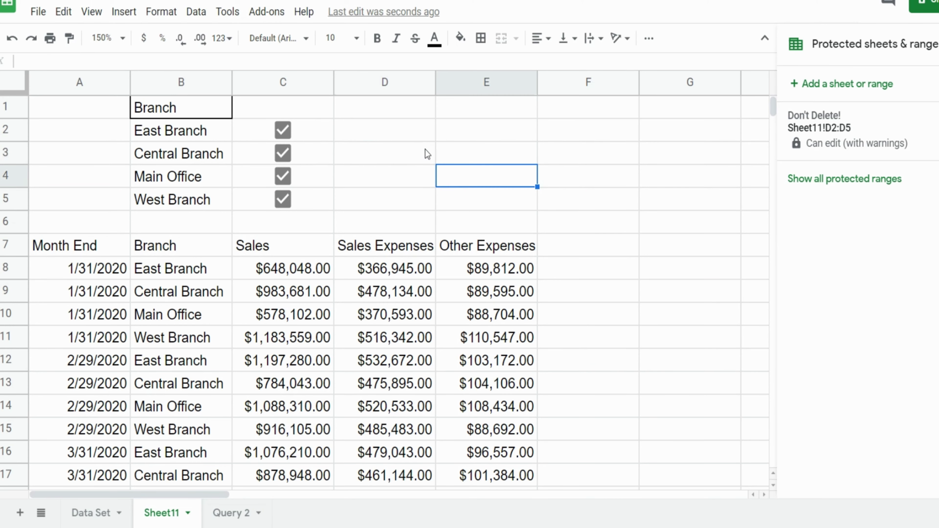
left_click(644, 300)
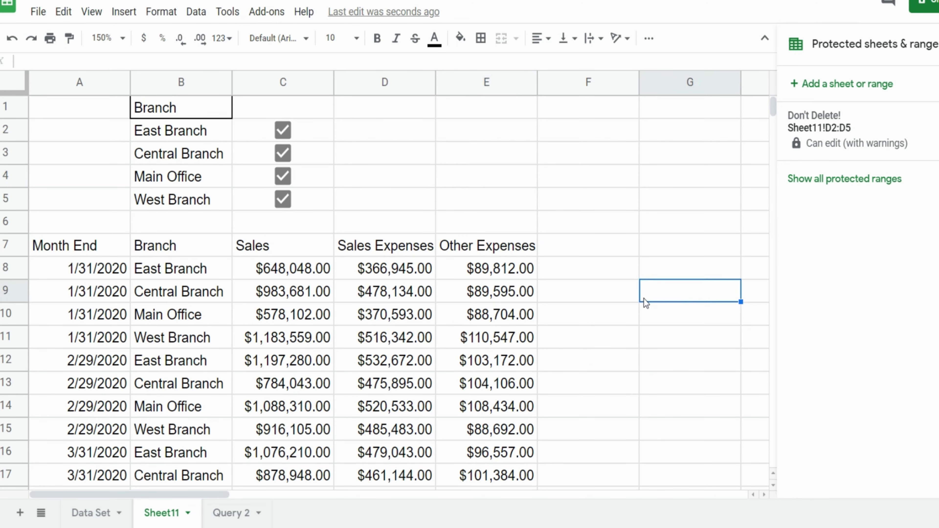